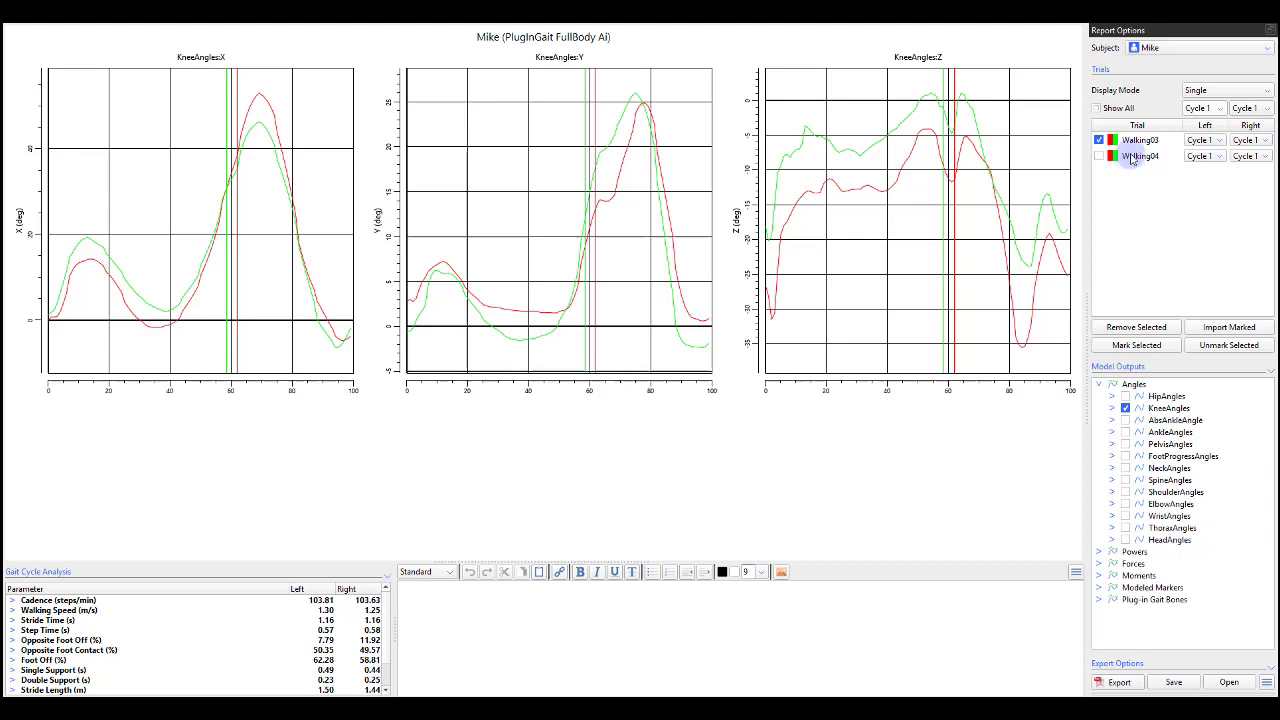
Set Display Mode to Overlaid and add Walking04 alongside Walking03 on the knee angle graphs.
{"action": "left_click", "coordinate": [1203, 92]}
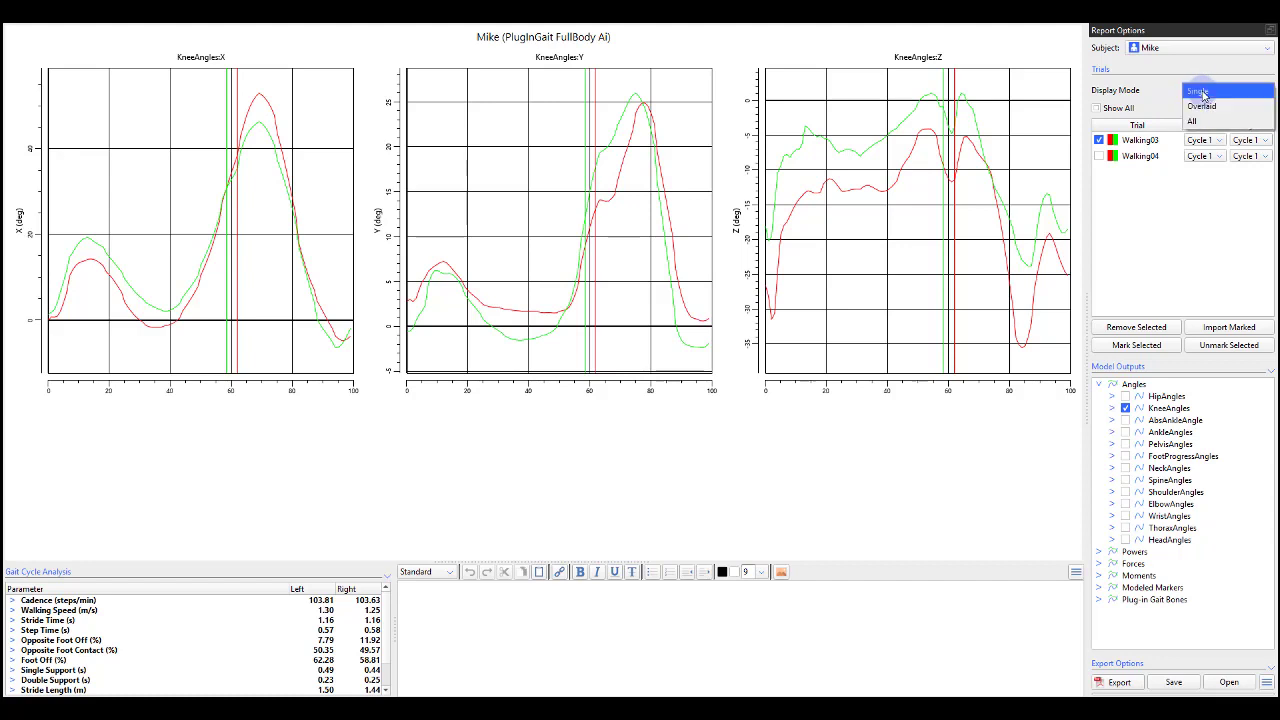
{"action": "left_click", "coordinate": [1203, 106]}
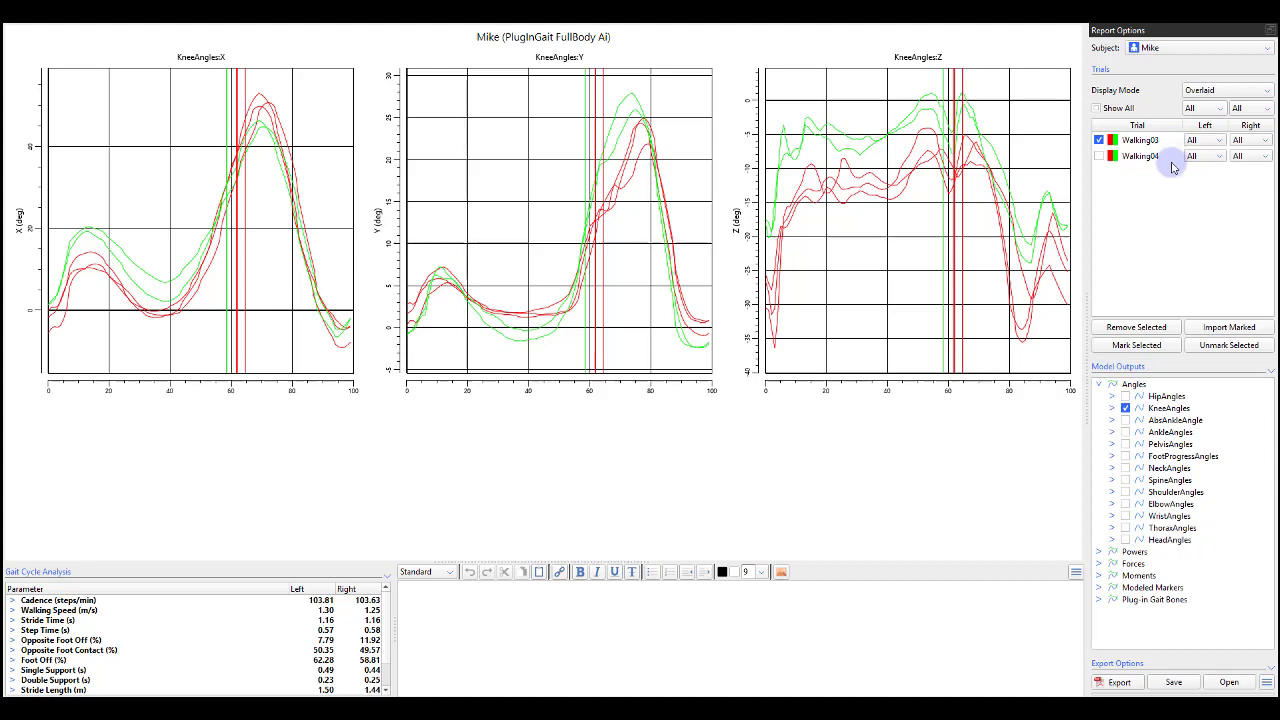
{"action": "left_click", "coordinate": [1099, 157]}
{"action": "left_click", "coordinate": [1145, 191]}
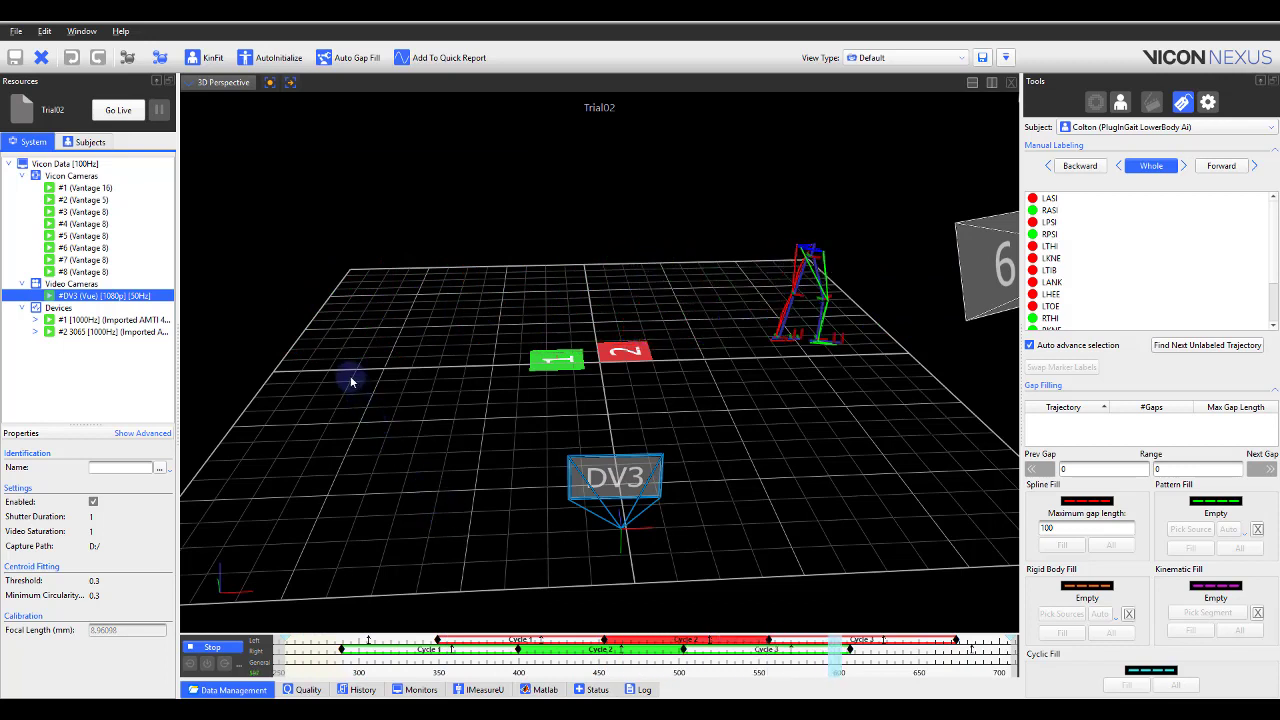
Switch the main view to the DV3 camera video and mirror it horizontally.
{"action": "left_click", "coordinate": [232, 84]}
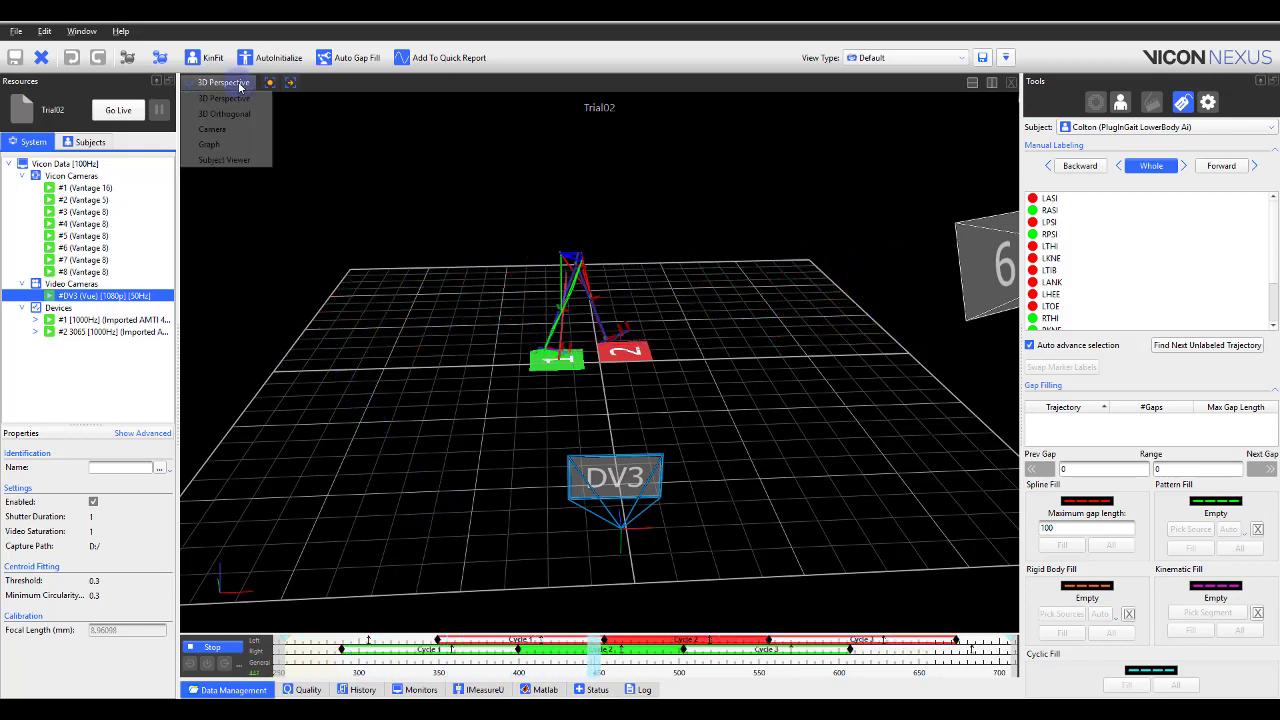
{"action": "left_click", "coordinate": [227, 134]}
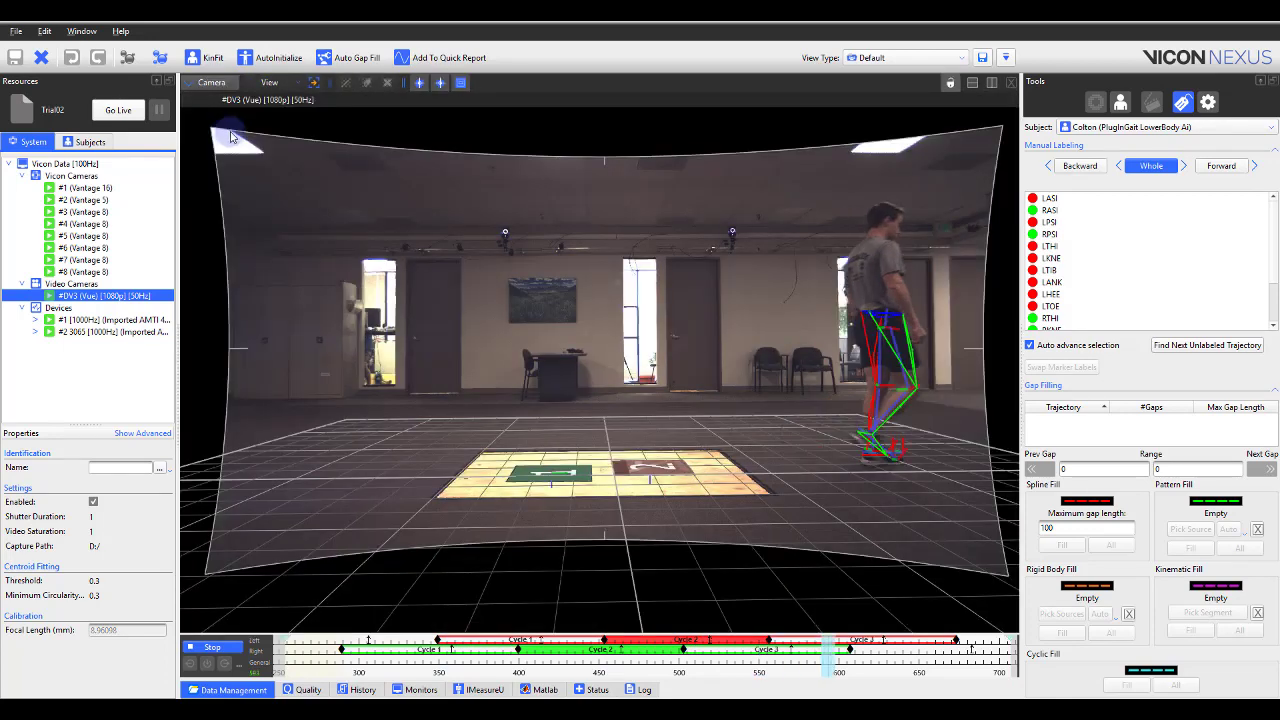
{"action": "left_click", "coordinate": [270, 84]}
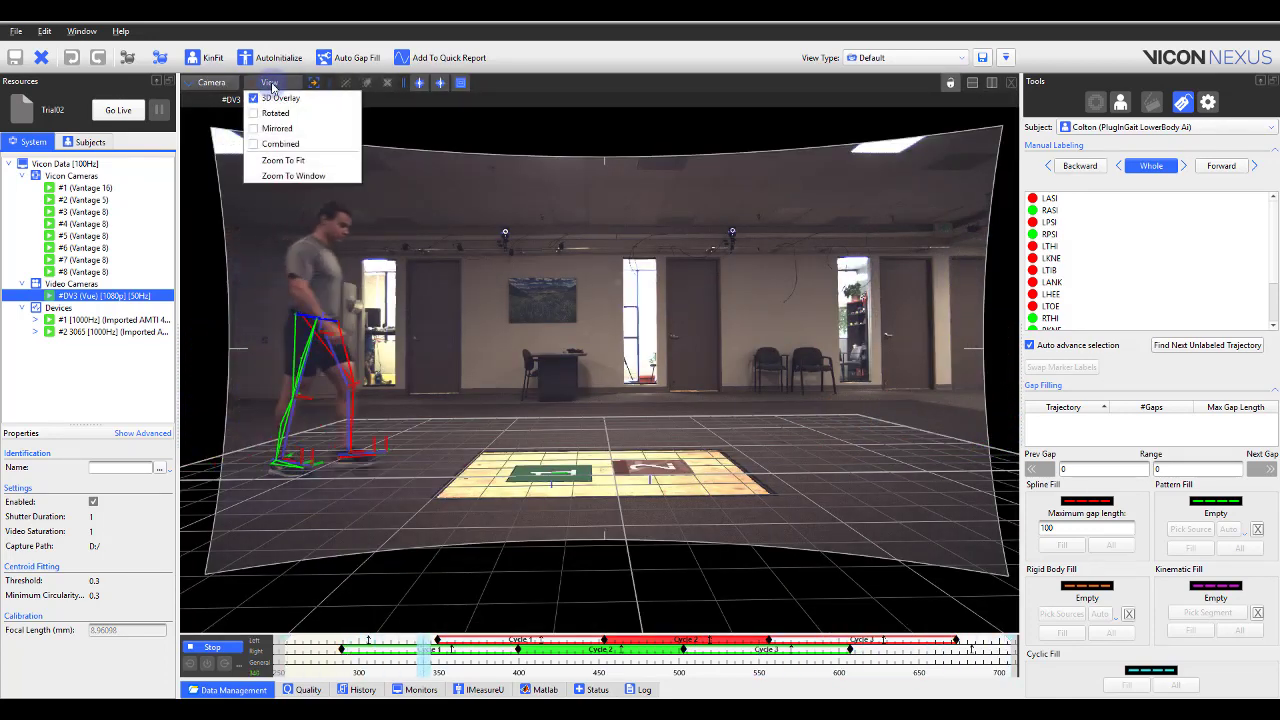
{"action": "left_click", "coordinate": [281, 132]}
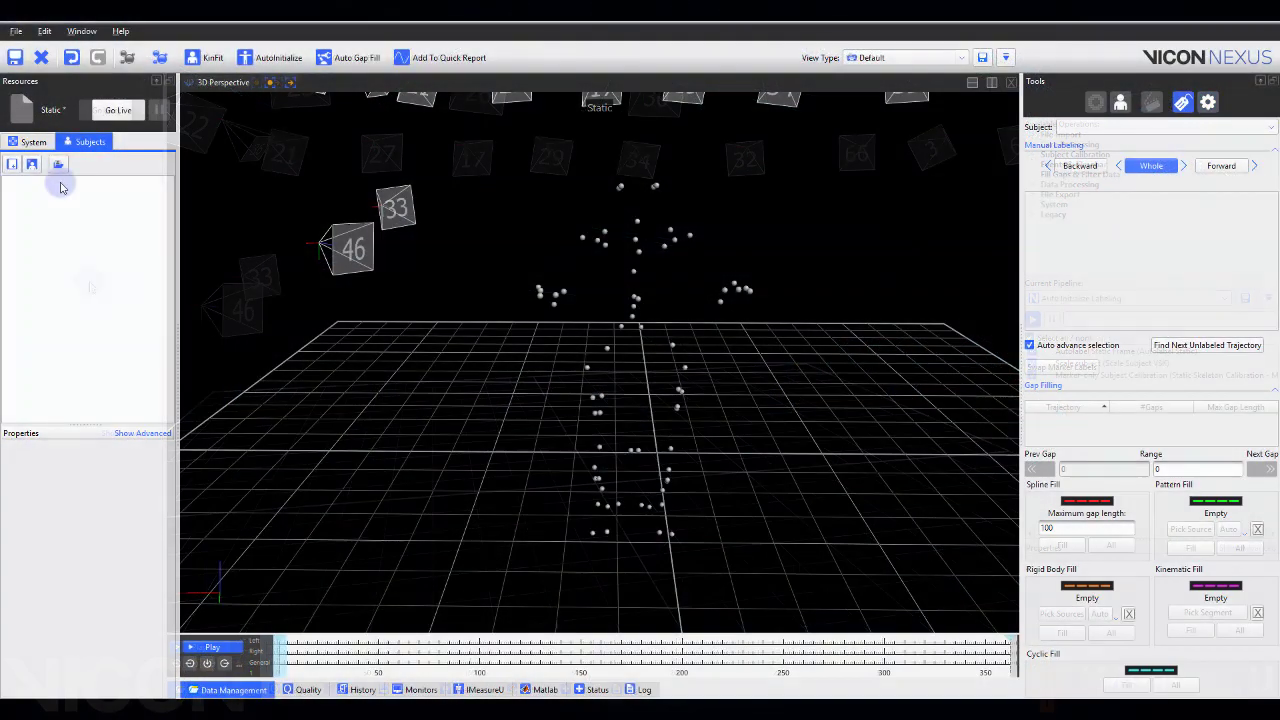
Create a Hybrid CAST Visual3D Ai subject, auto-initialize its labels, hide marker names and save the Static trial.
{"action": "left_click", "coordinate": [32, 164]}
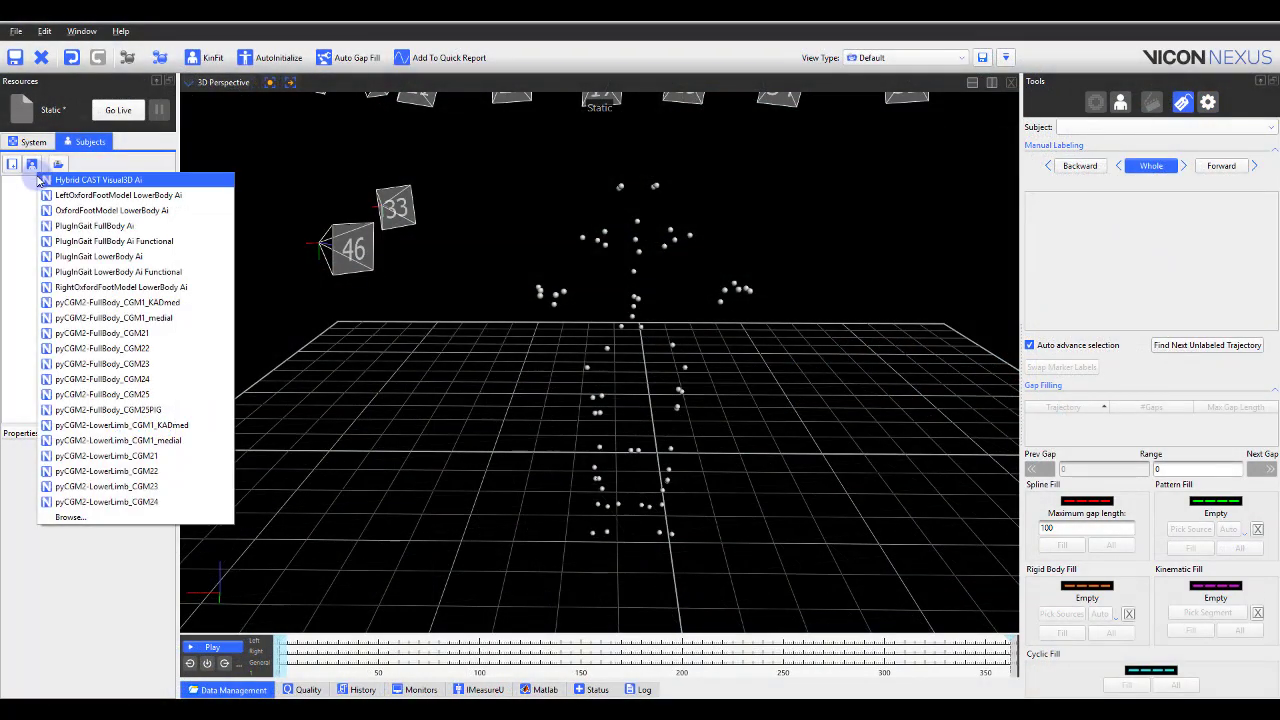
{"action": "left_click", "coordinate": [140, 181]}
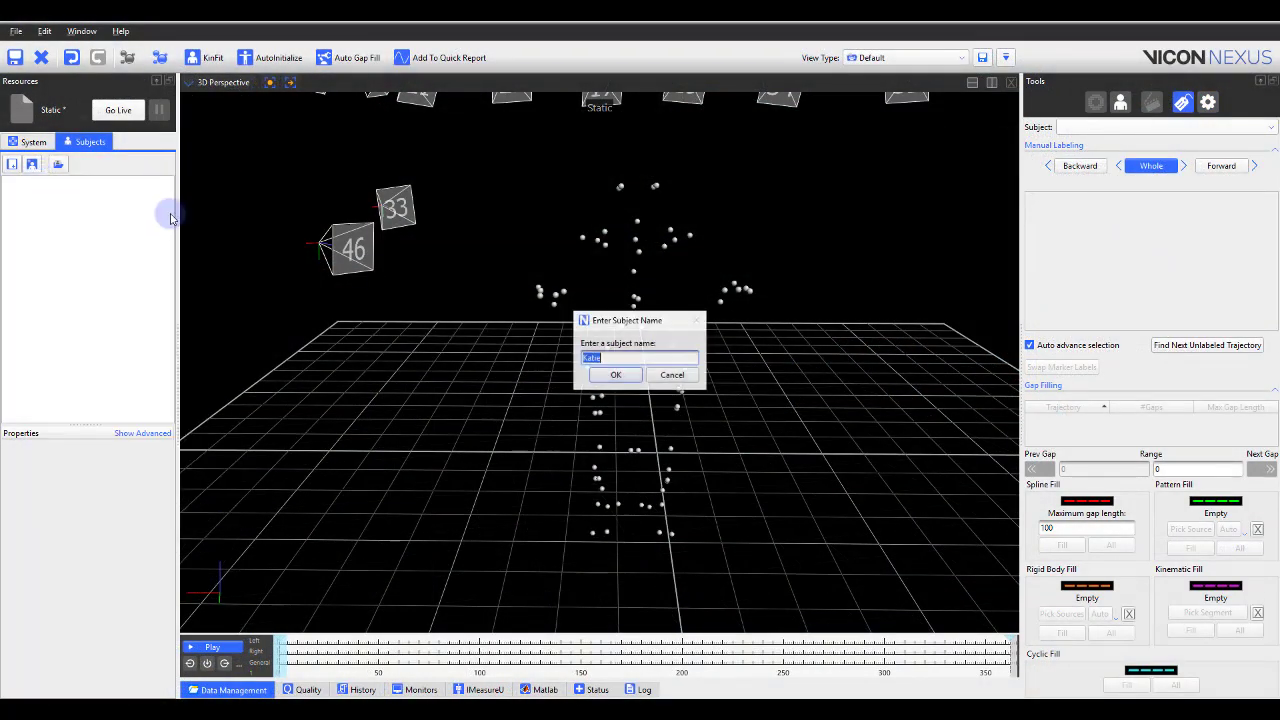
{"action": "left_click", "coordinate": [617, 375]}
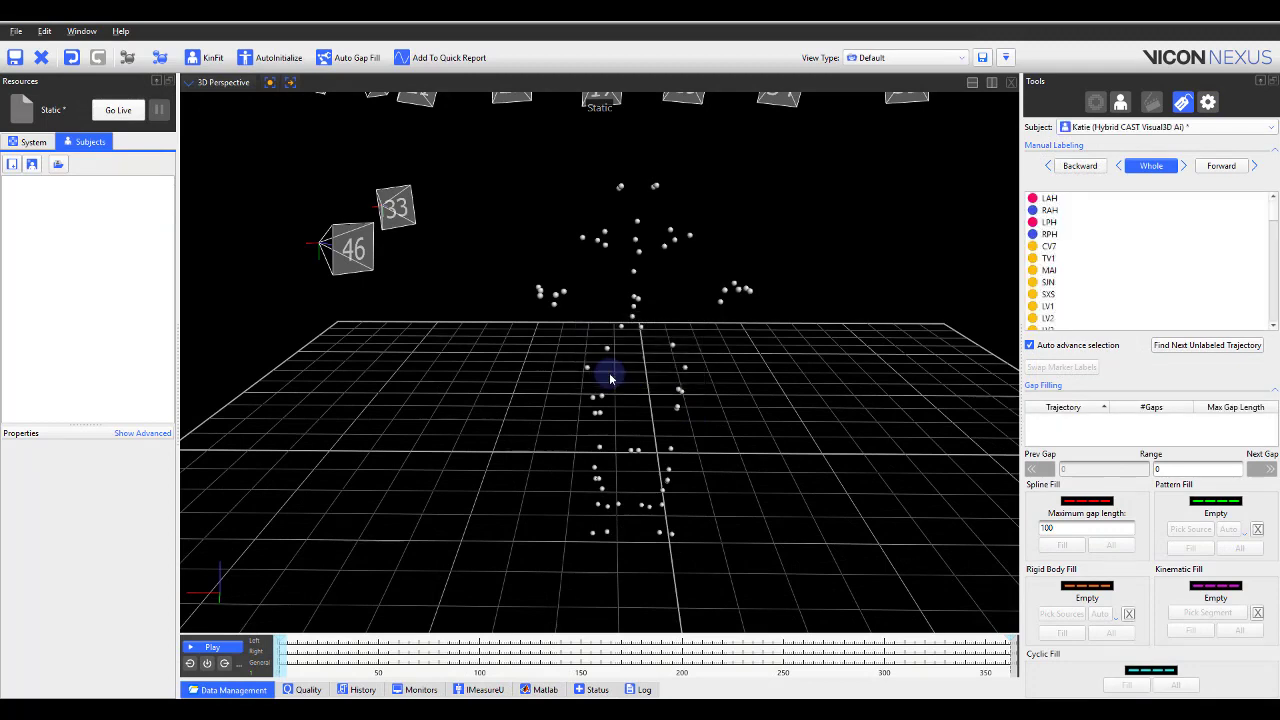
{"action": "left_click", "coordinate": [275, 58]}
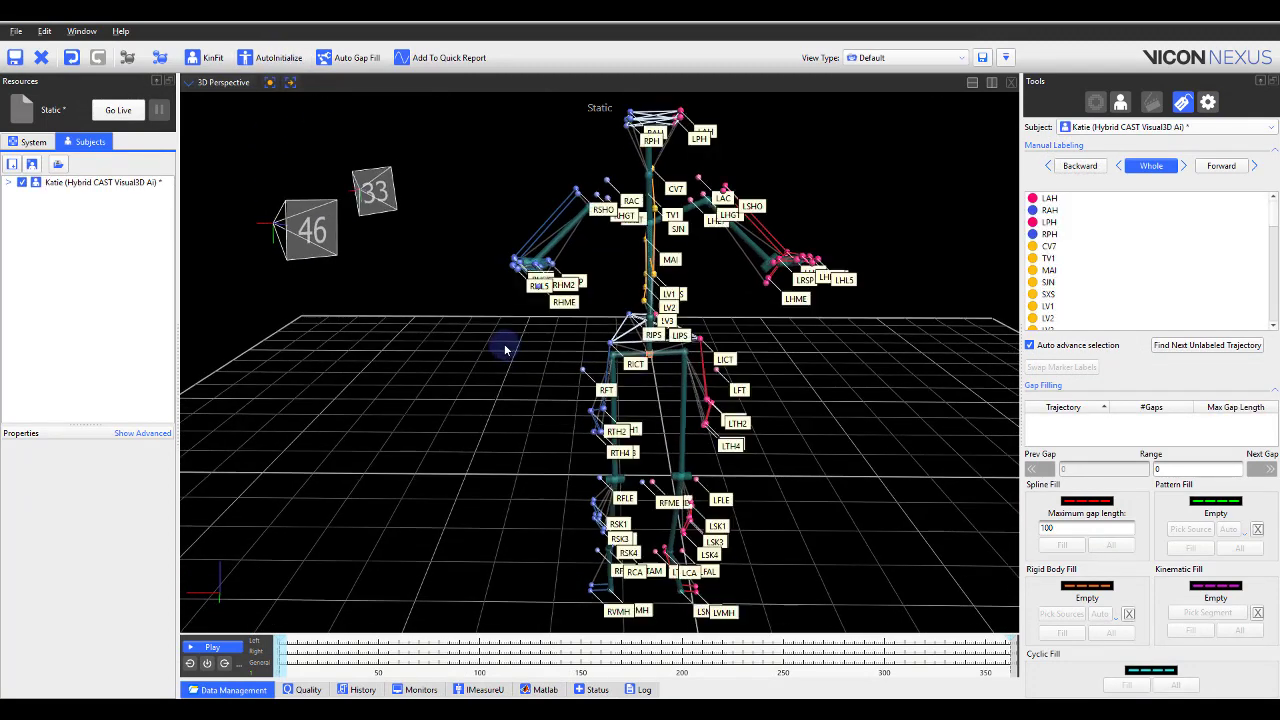
{"action": "left_click_drag", "start_coordinate": [514, 349], "coordinate": [488, 355]}
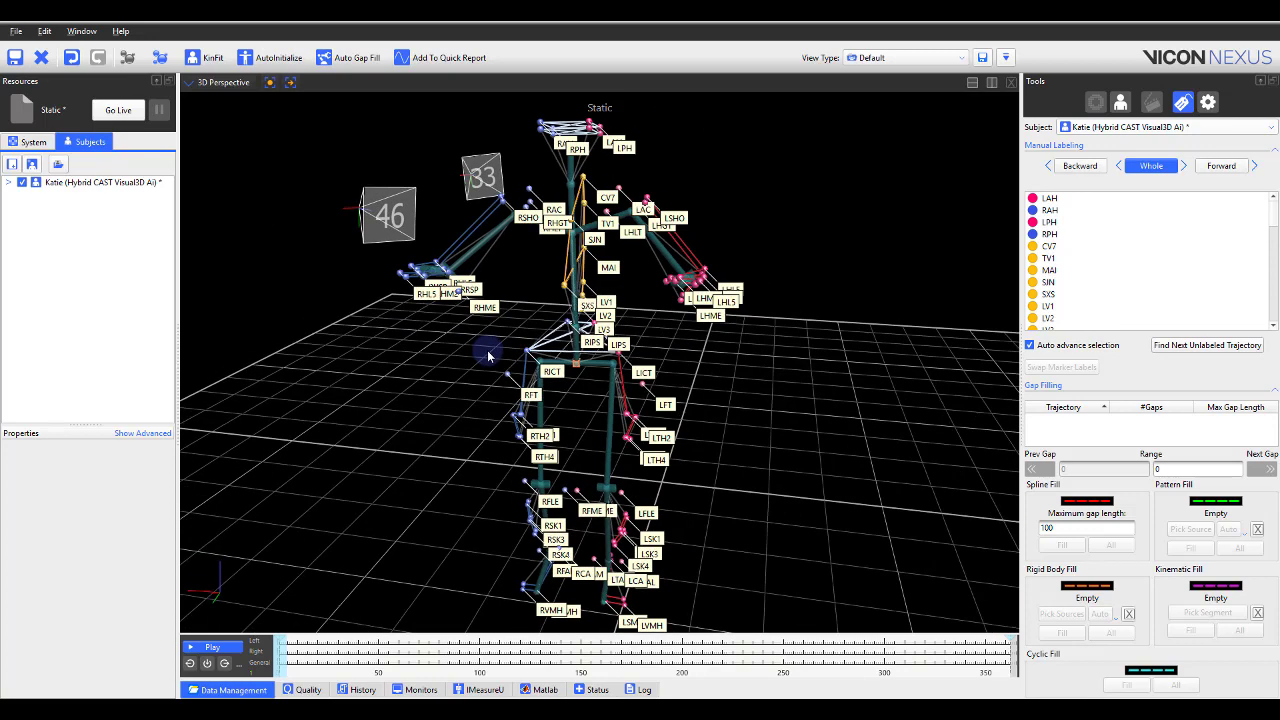
{"action": "left_click", "coordinate": [487, 355]}
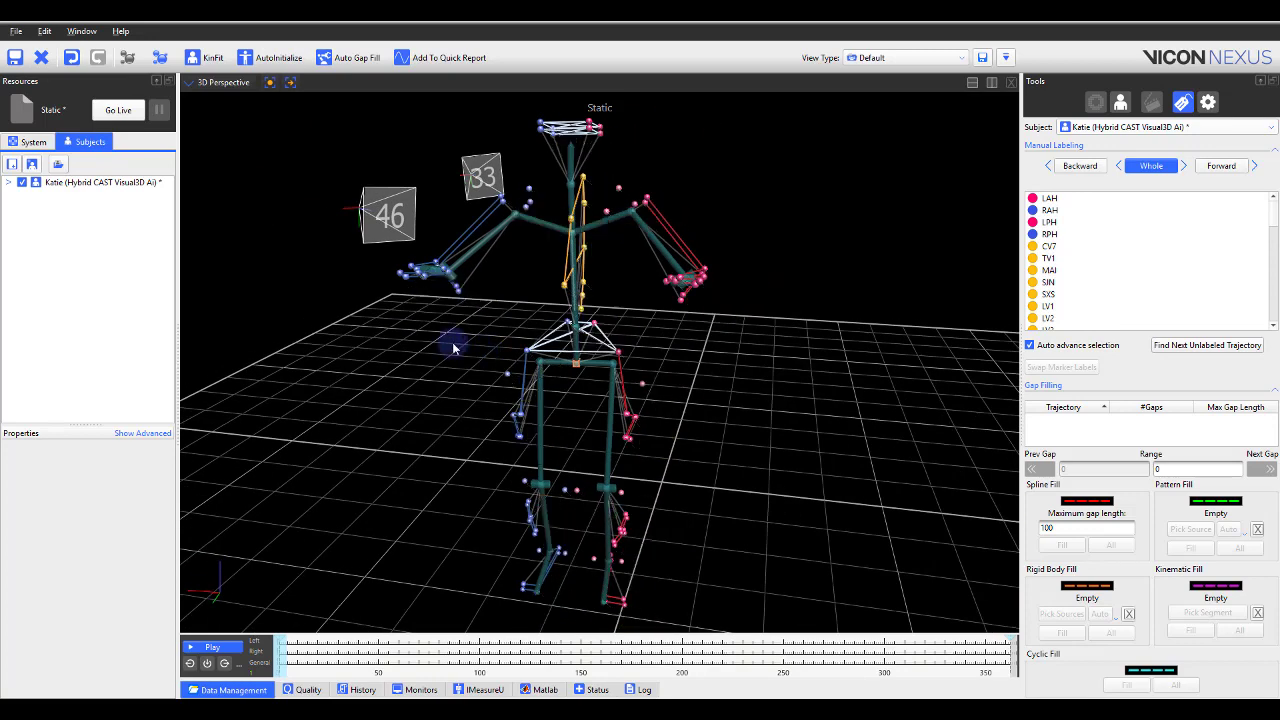
{"action": "left_click", "coordinate": [16, 57]}
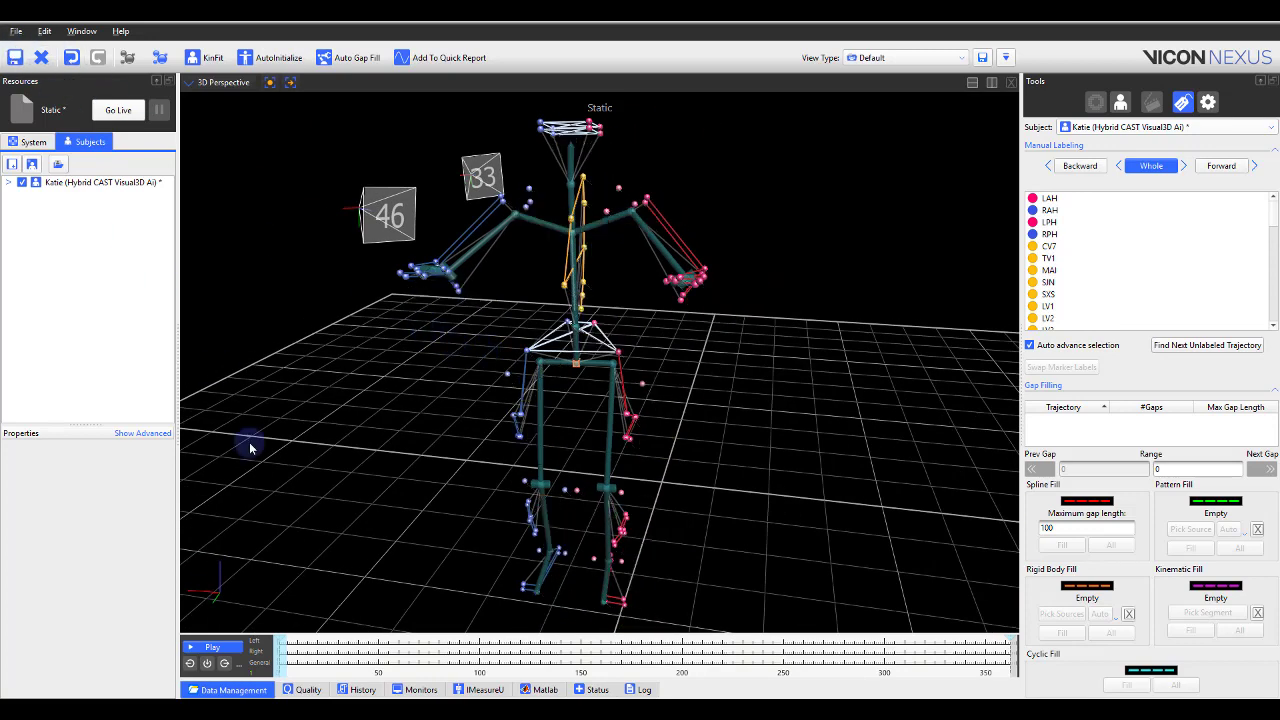
Load Walk01 from the trial list, run the processing pipeline and play it back.
{"action": "left_click", "coordinate": [262, 691]}
{"action": "double_click", "coordinate": [263, 543]}
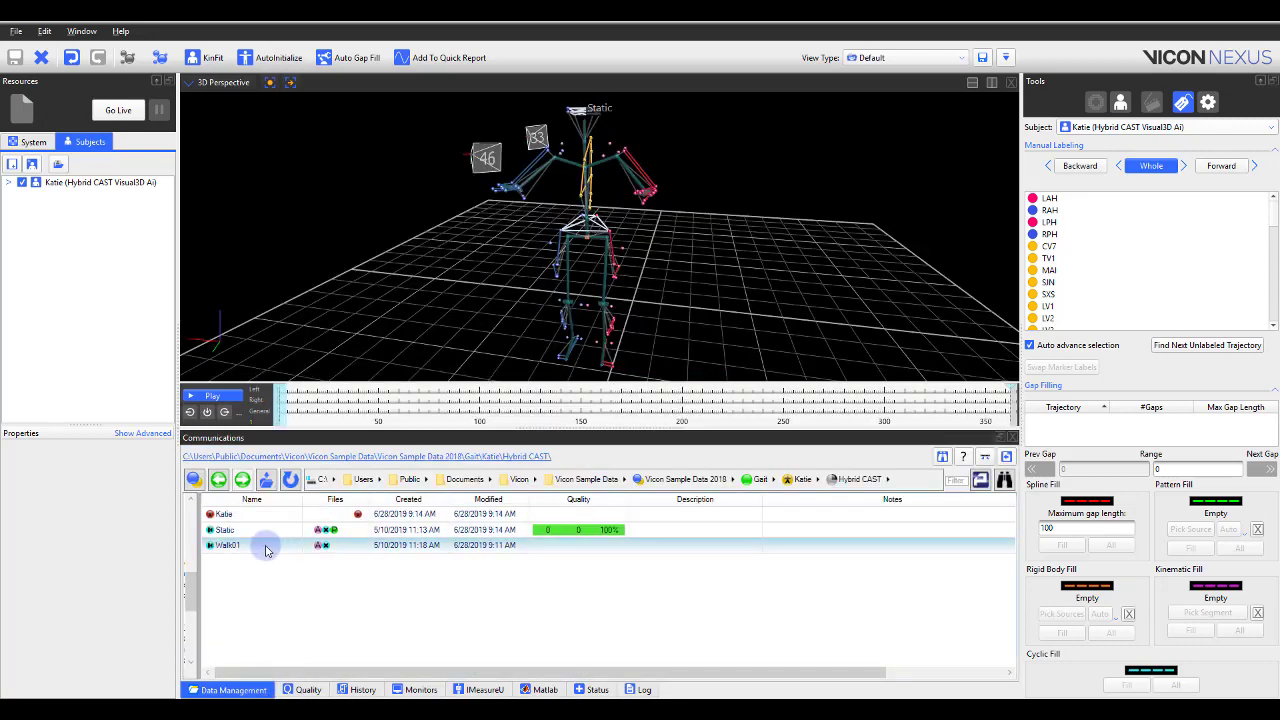
{"action": "left_click", "coordinate": [1001, 438]}
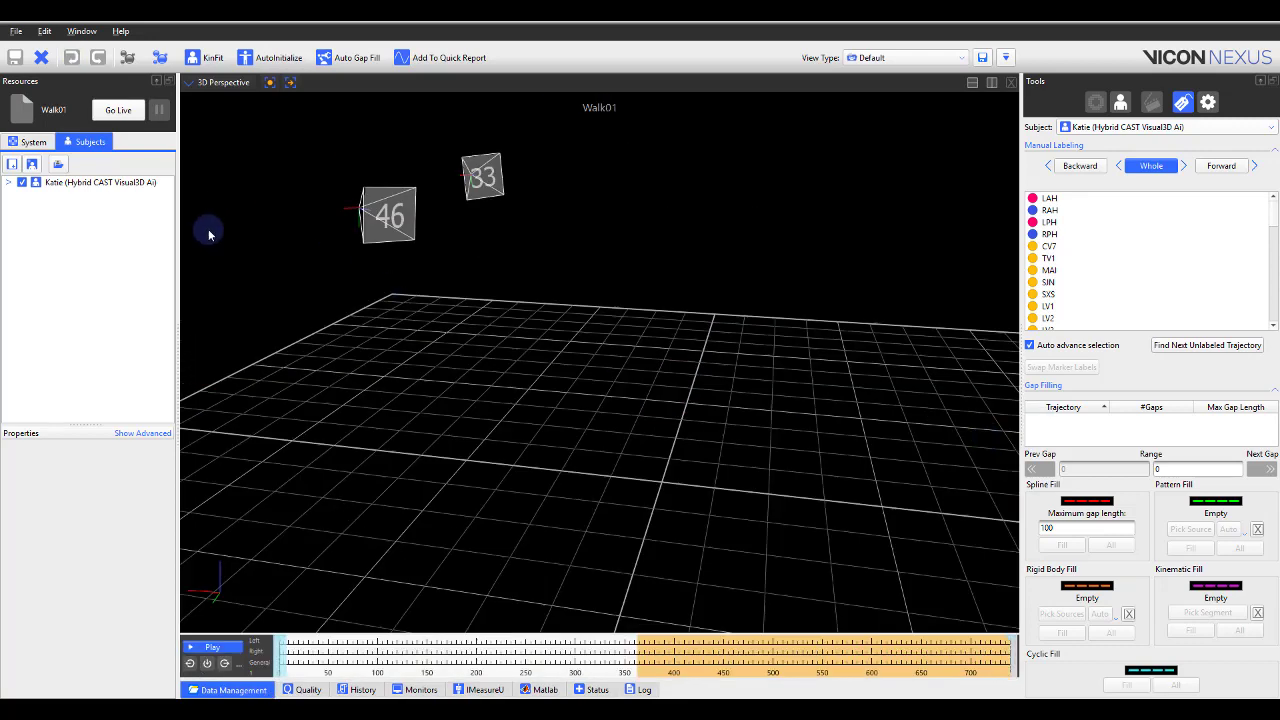
{"action": "left_click", "coordinate": [159, 58]}
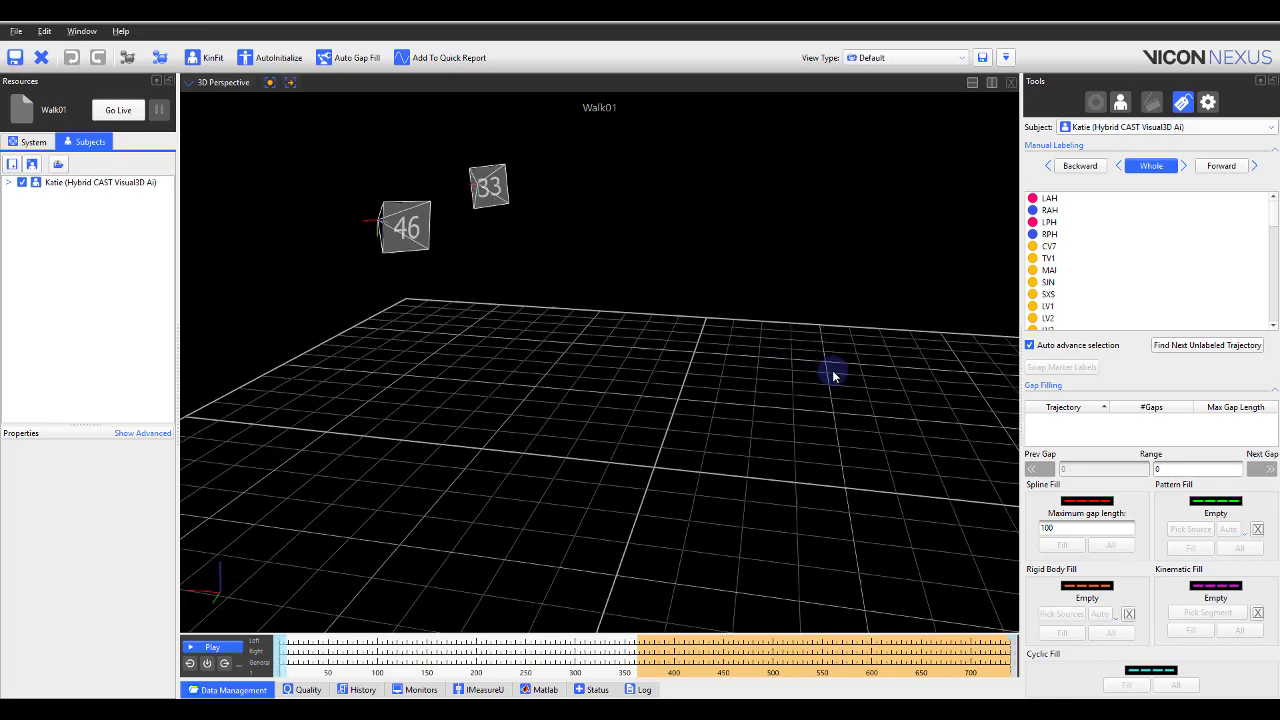
{"action": "left_click", "coordinate": [214, 648]}
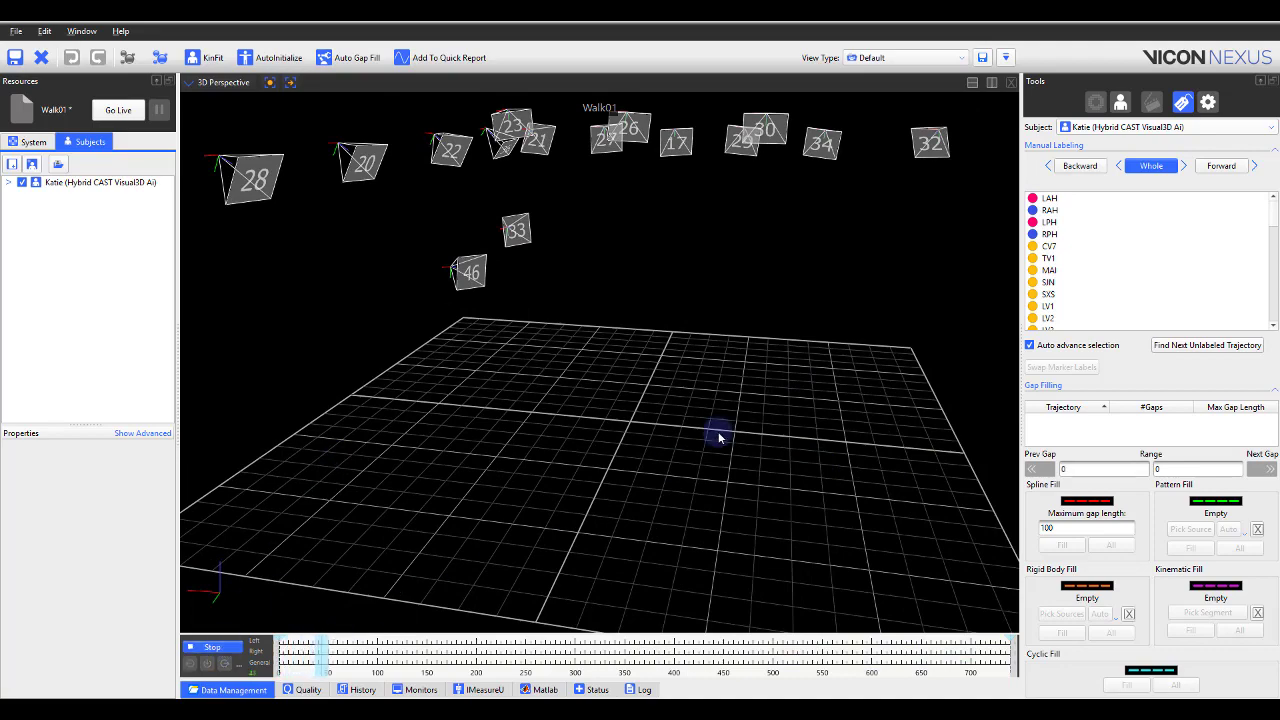
{"action": "left_click_drag", "start_coordinate": [720, 434], "coordinate": [643, 451]}
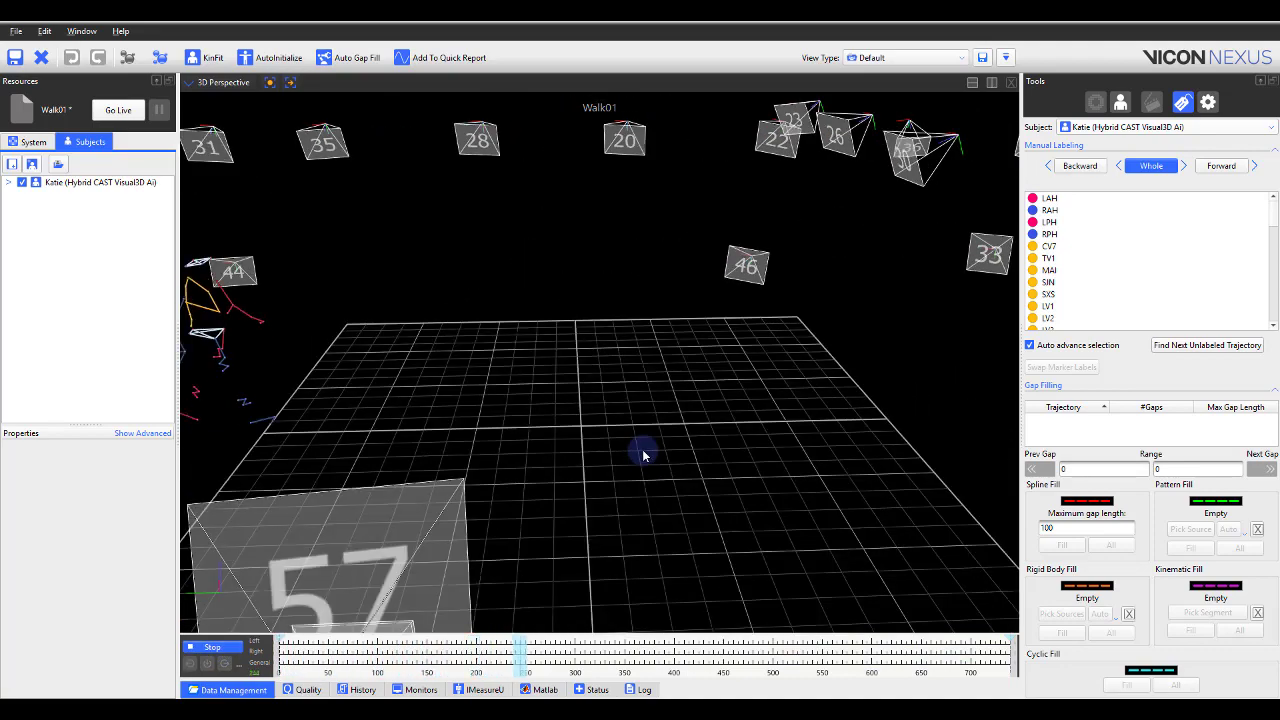
{"action": "left_click_drag", "start_coordinate": [634, 529], "coordinate": [434, 531]}
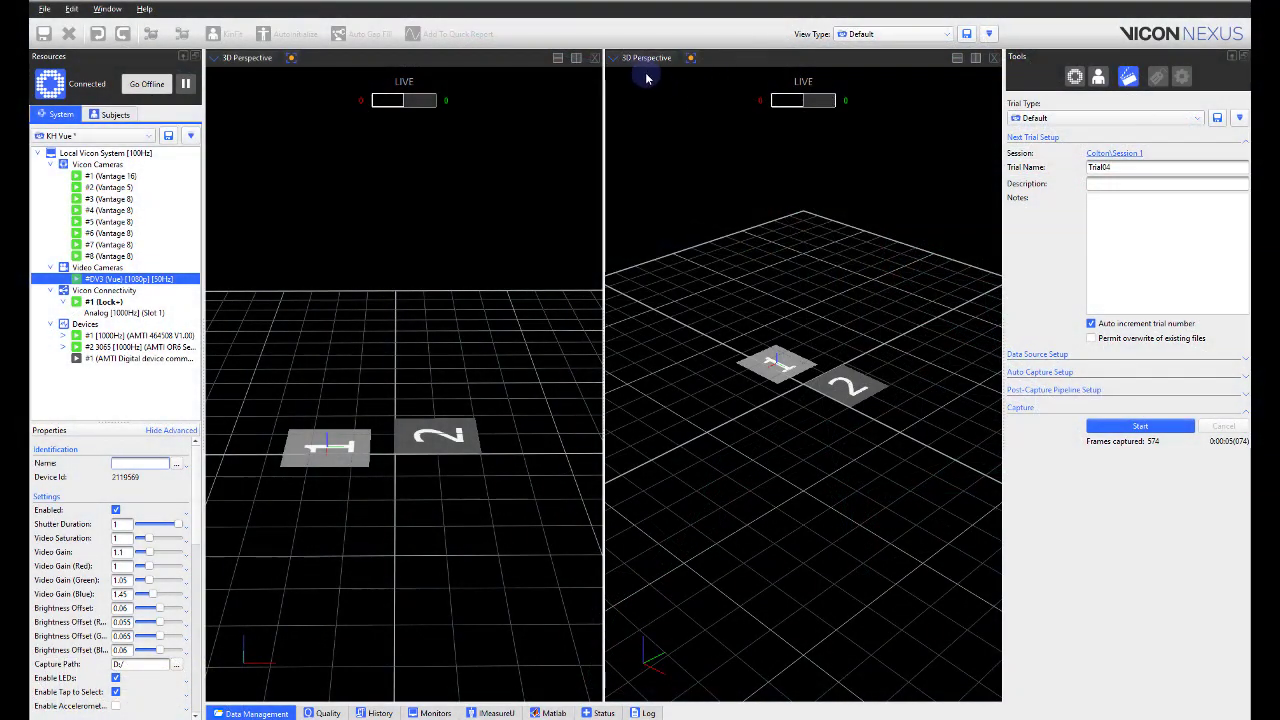
Put the DV3 camera in the right view, enable footstrikes in video cameras, then capture a trial.
{"action": "left_click", "coordinate": [640, 58]}
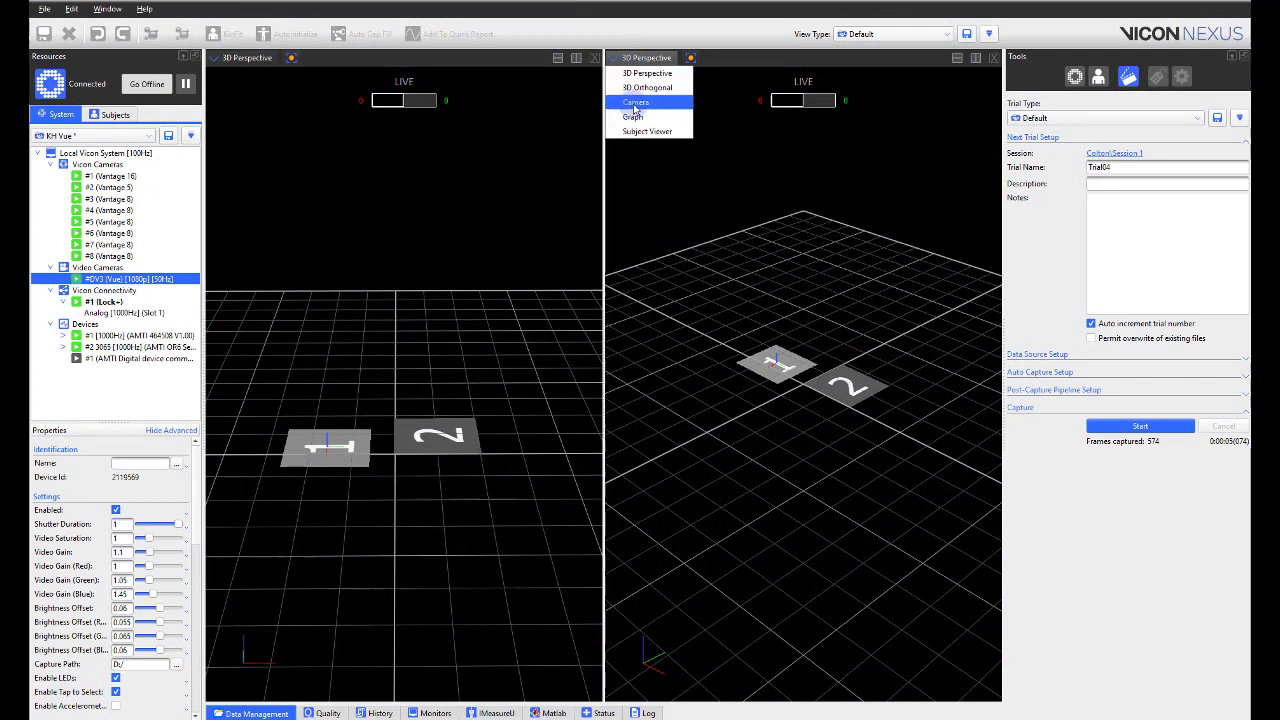
{"action": "left_click", "coordinate": [634, 103]}
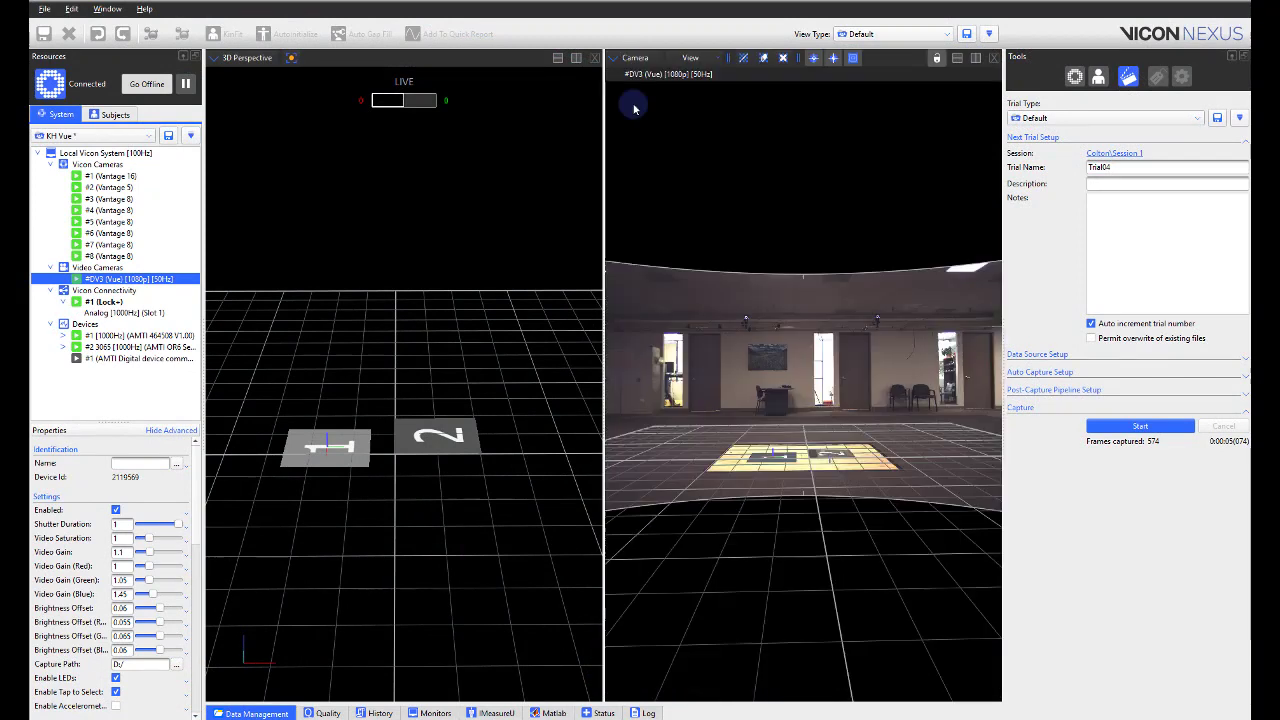
{"action": "left_click", "coordinate": [101, 11]}
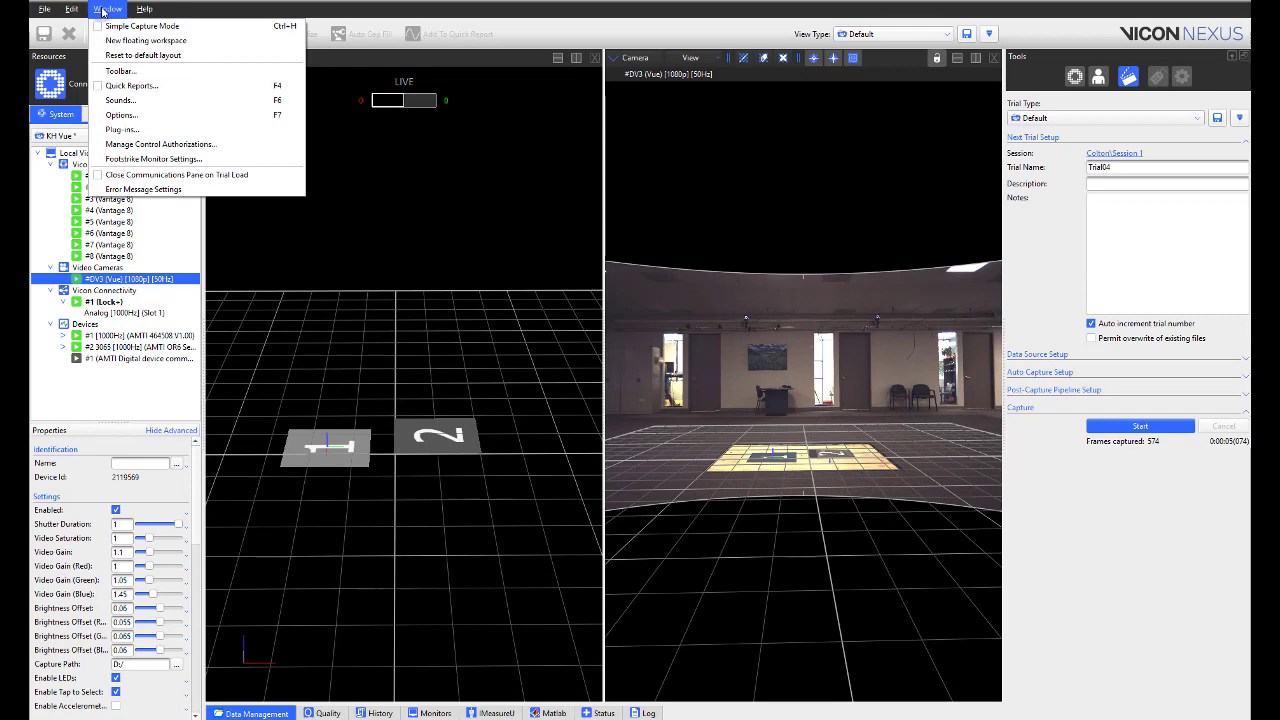
{"action": "left_click", "coordinate": [120, 116]}
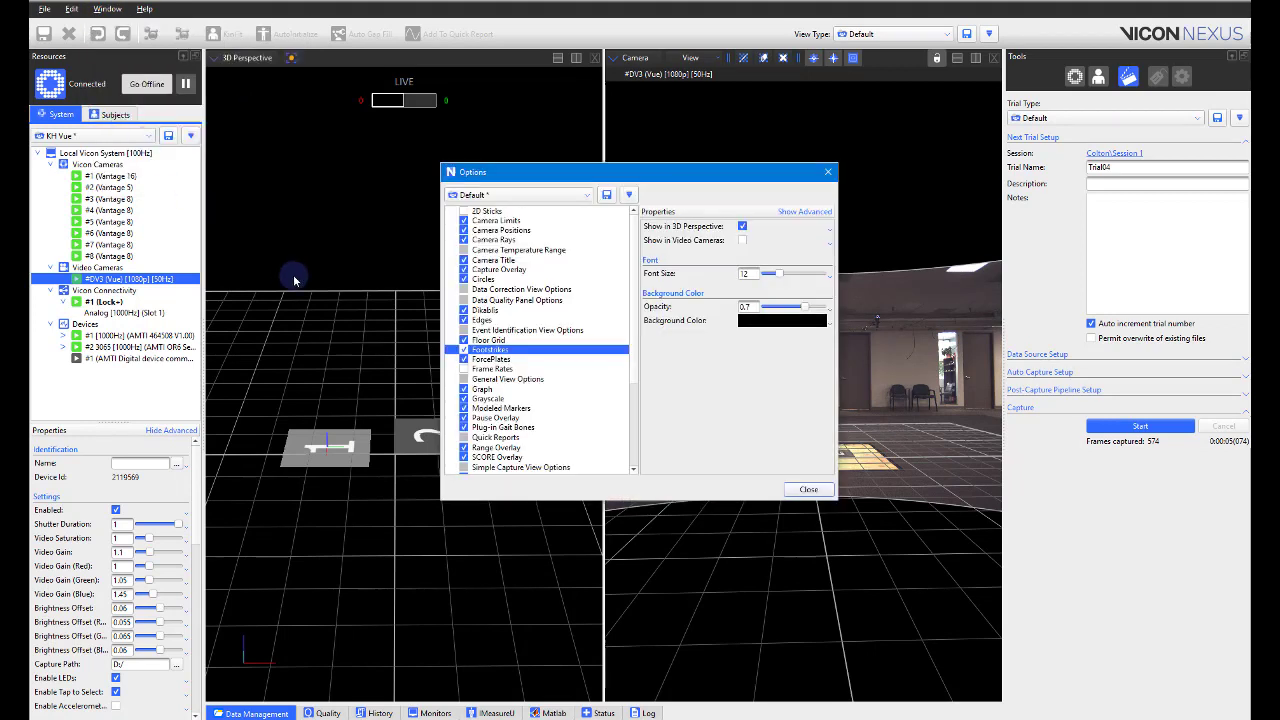
{"action": "left_click", "coordinate": [742, 241]}
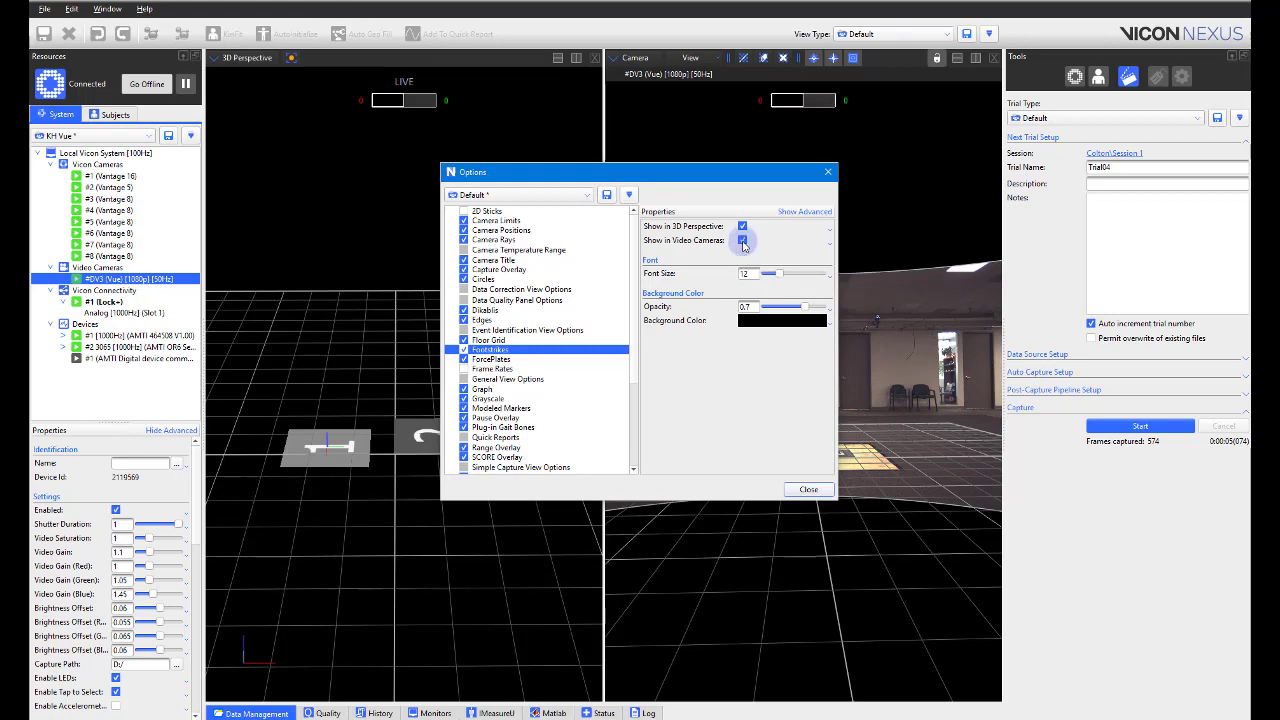
{"action": "left_click", "coordinate": [821, 492]}
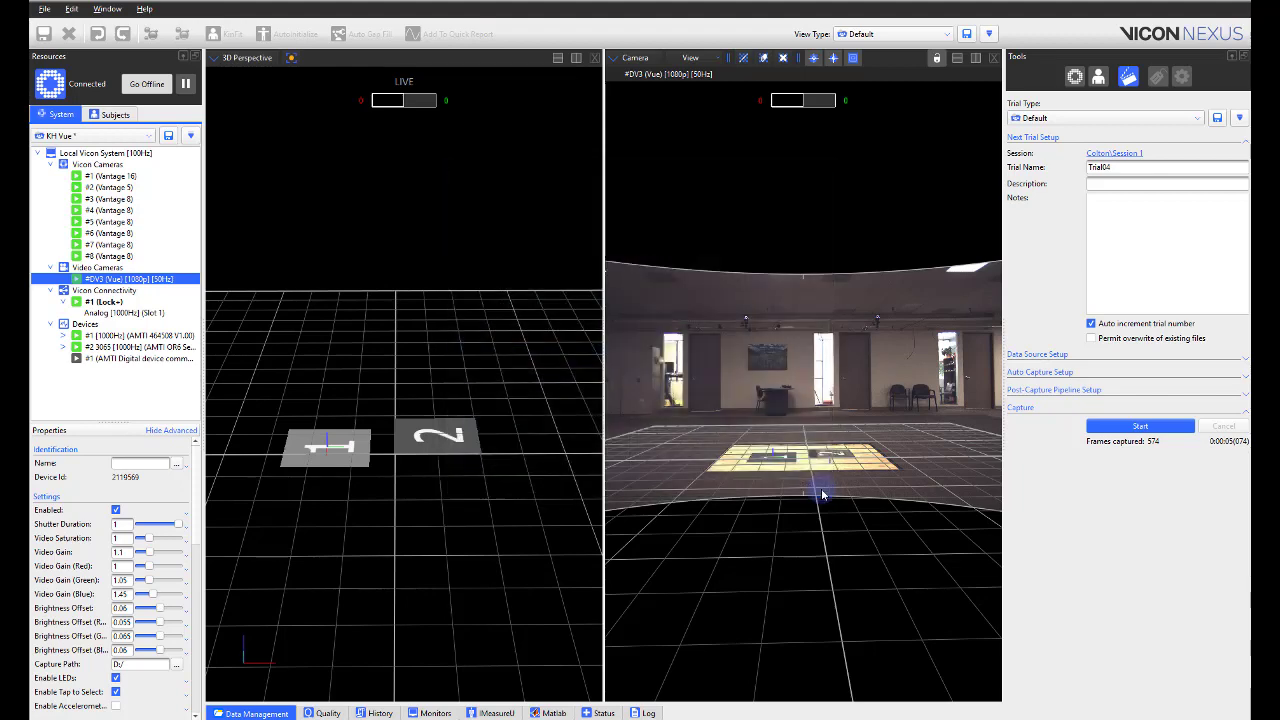
{"action": "left_click", "coordinate": [1140, 427]}
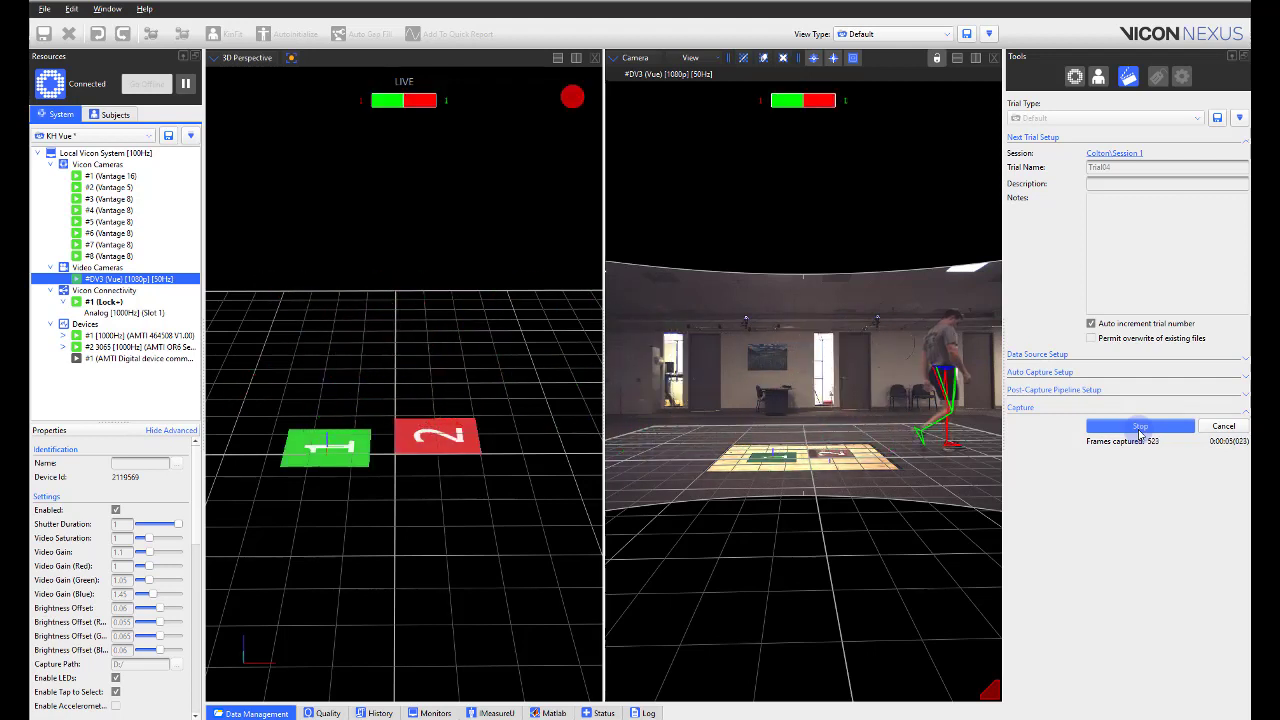
{"action": "left_click", "coordinate": [1139, 427]}
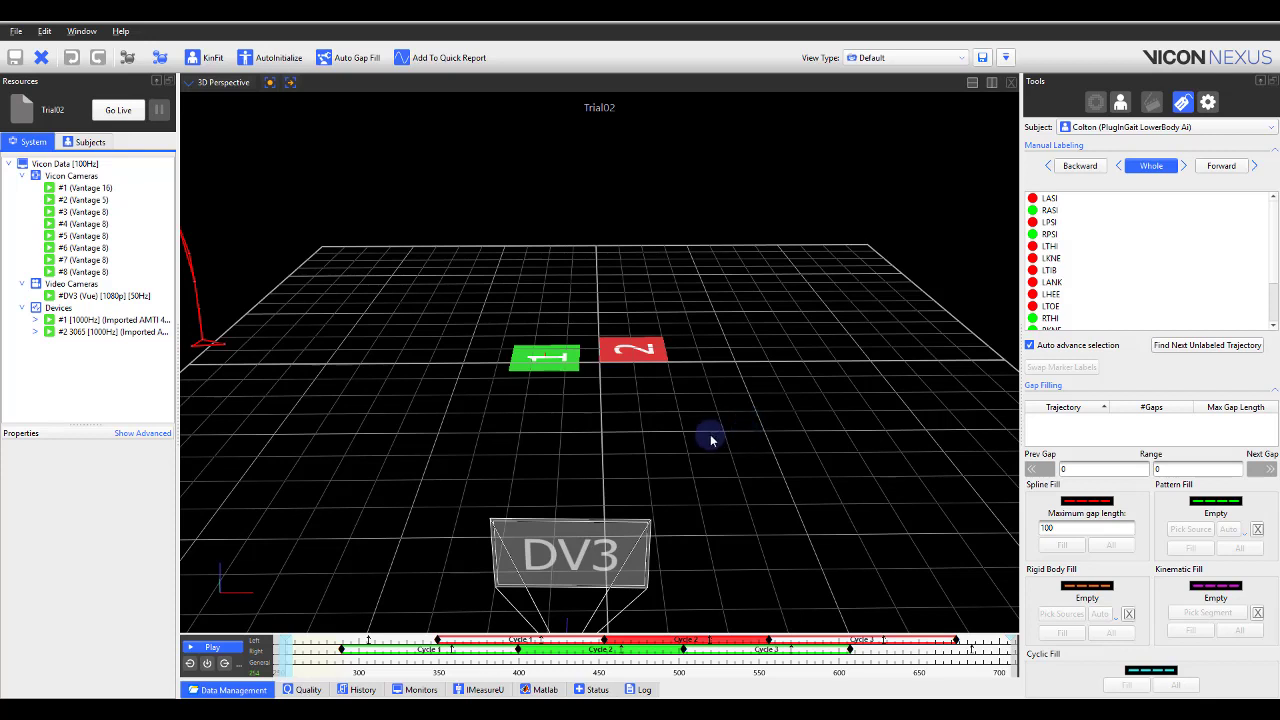
Enable Time Bar Zoom to Event, then jump to the next gait event and frame 306.
{"action": "left_click", "coordinate": [82, 31]}
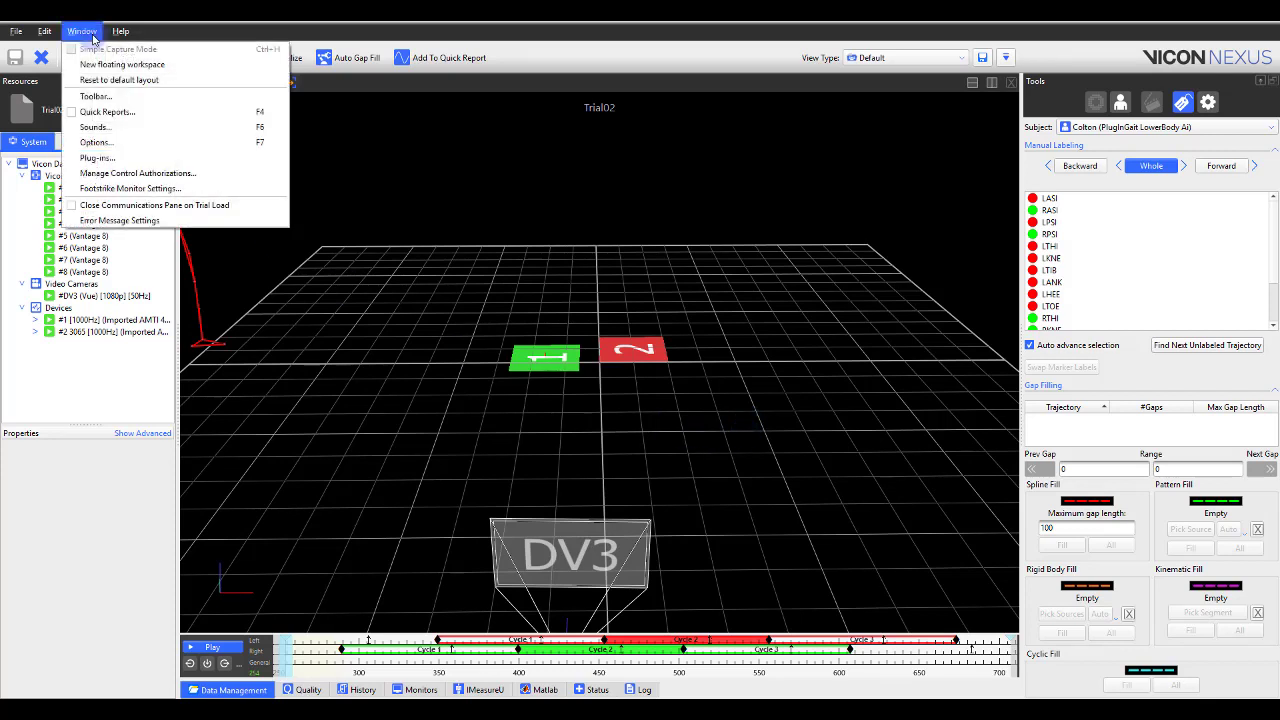
{"action": "left_click", "coordinate": [120, 146]}
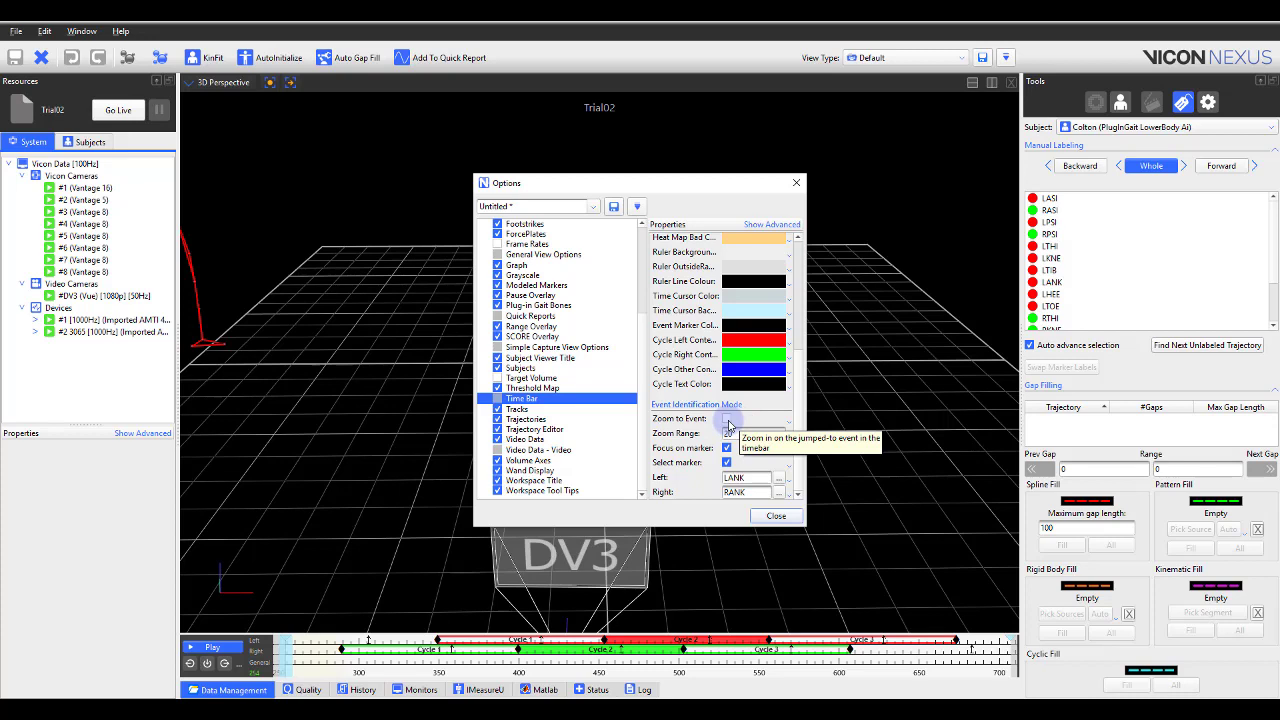
{"action": "left_click", "coordinate": [727, 421]}
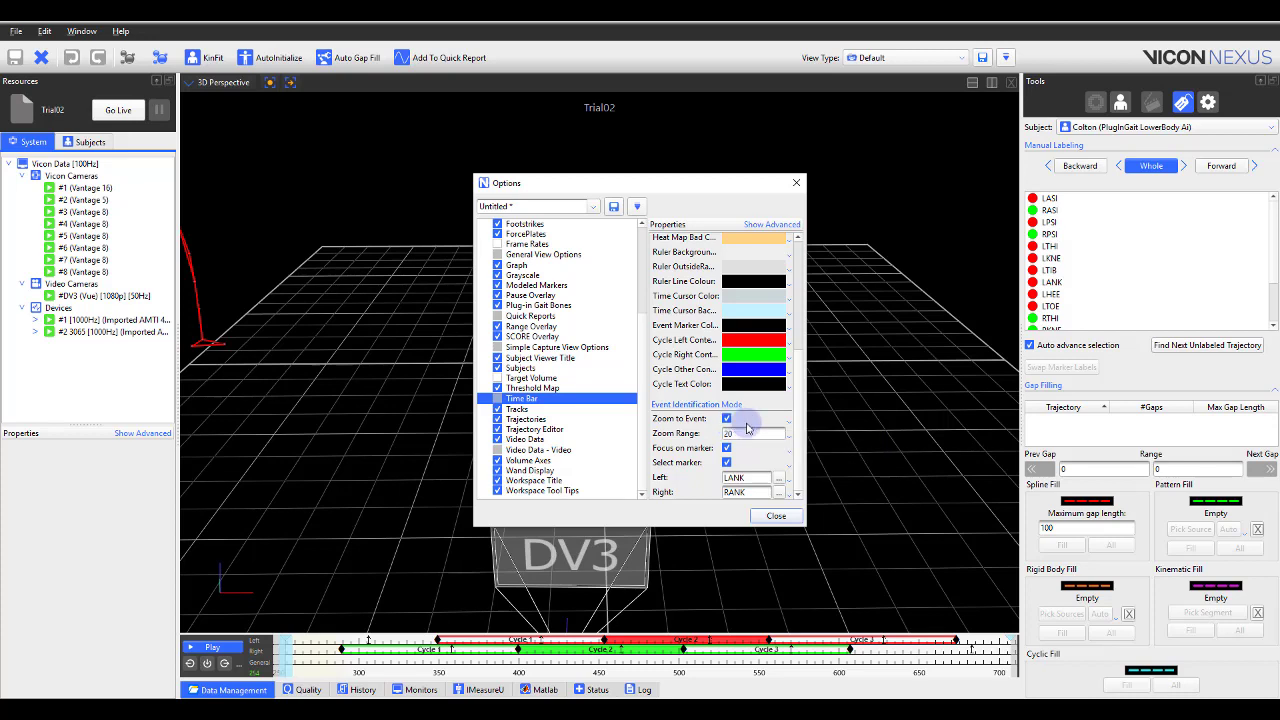
{"action": "left_click", "coordinate": [776, 517]}
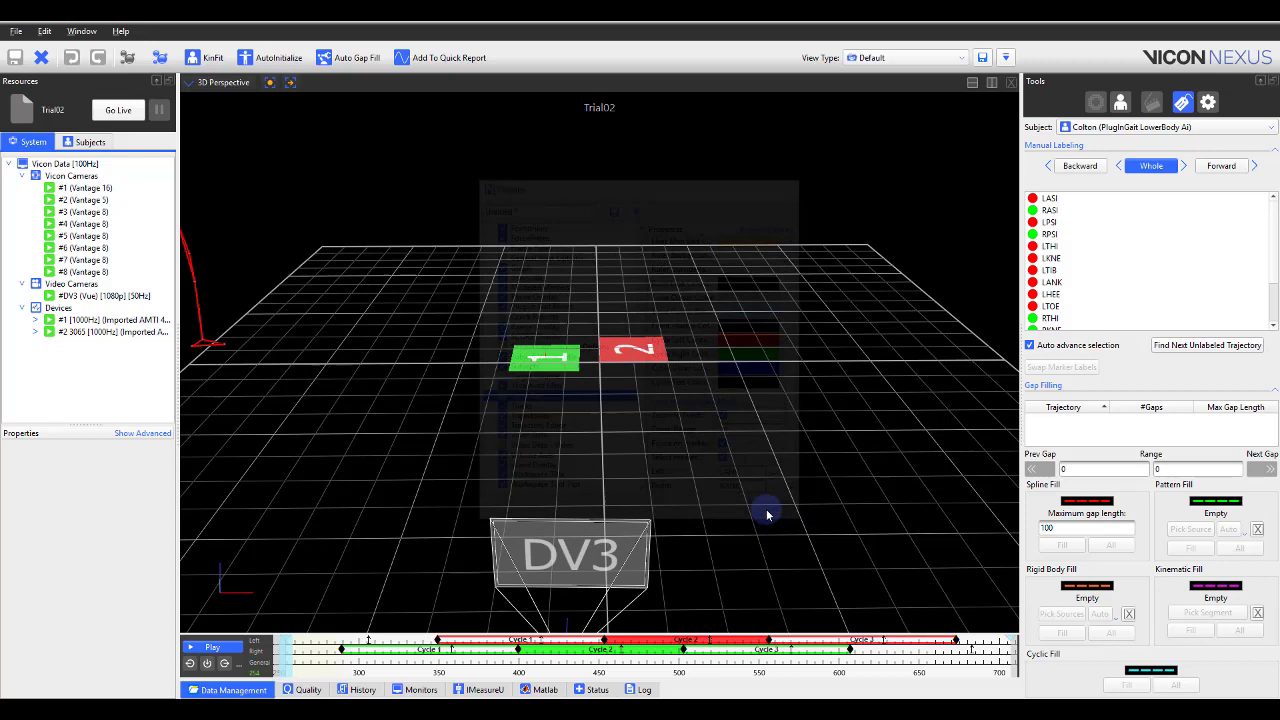
{"action": "left_click", "coordinate": [224, 663]}
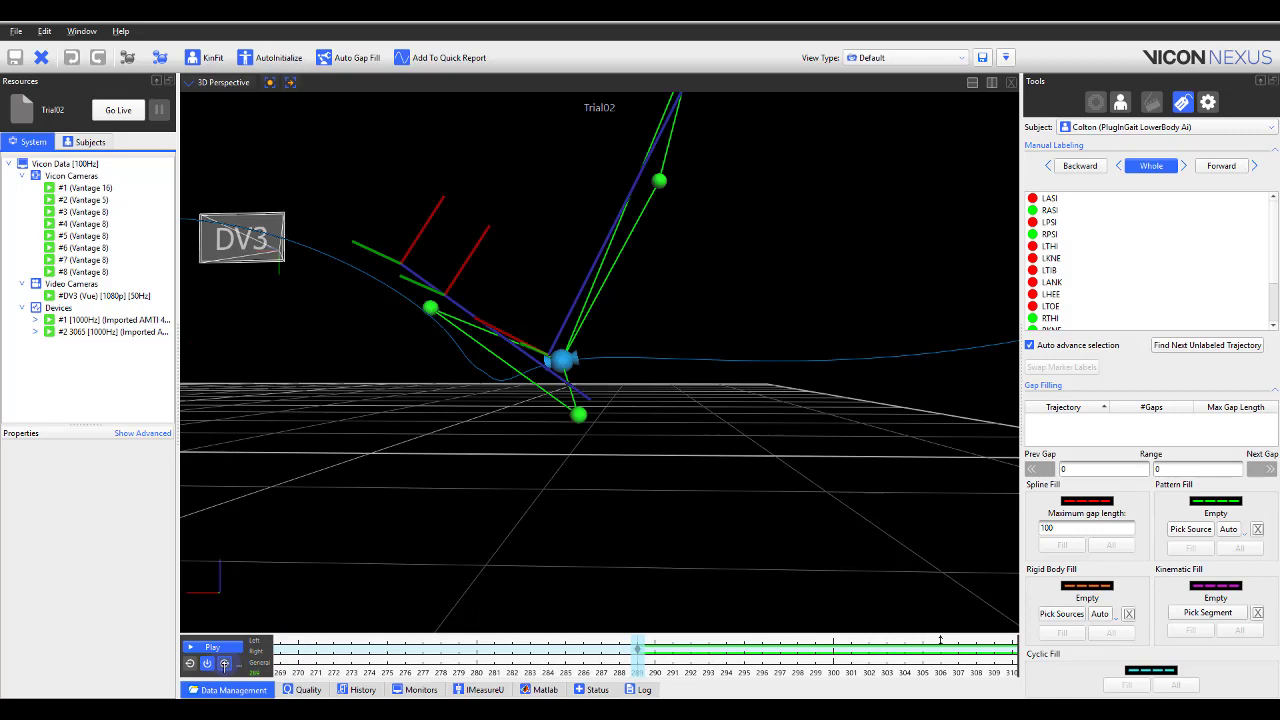
{"action": "left_click", "coordinate": [940, 640]}
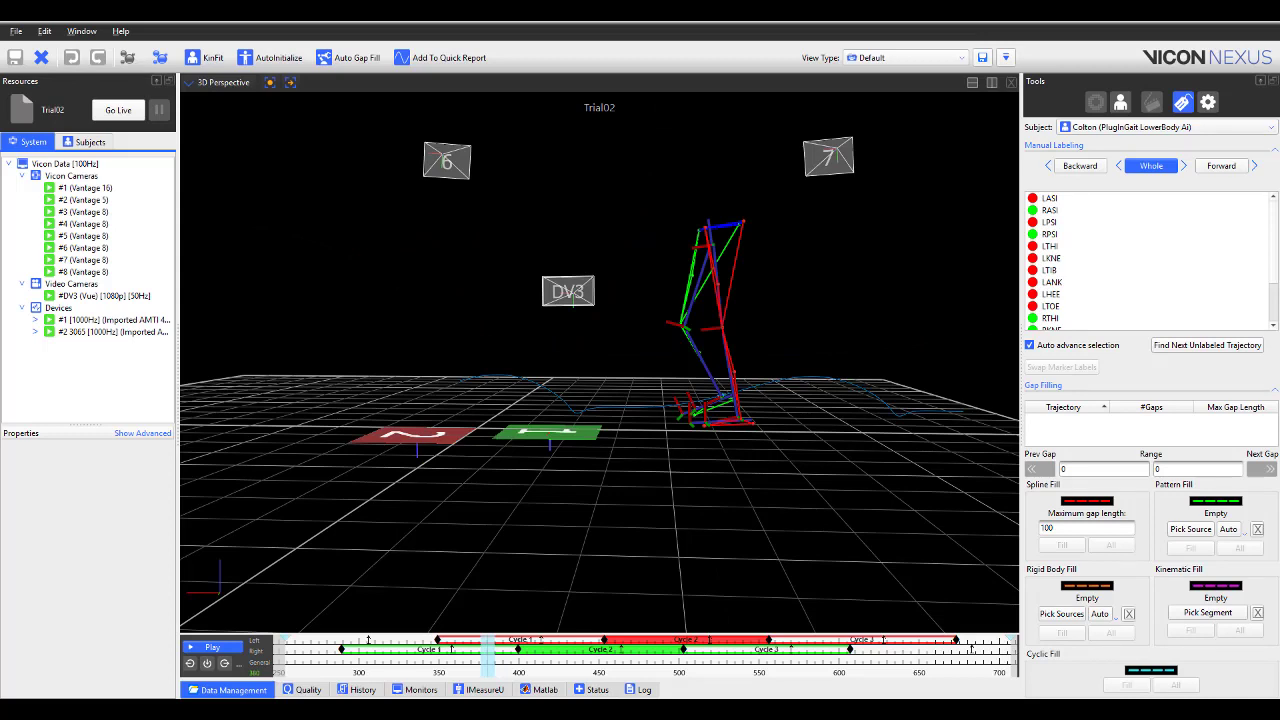
Set the Event Identification View Options View Type to On, using the Event Identification view.
{"action": "left_click", "coordinate": [80, 31]}
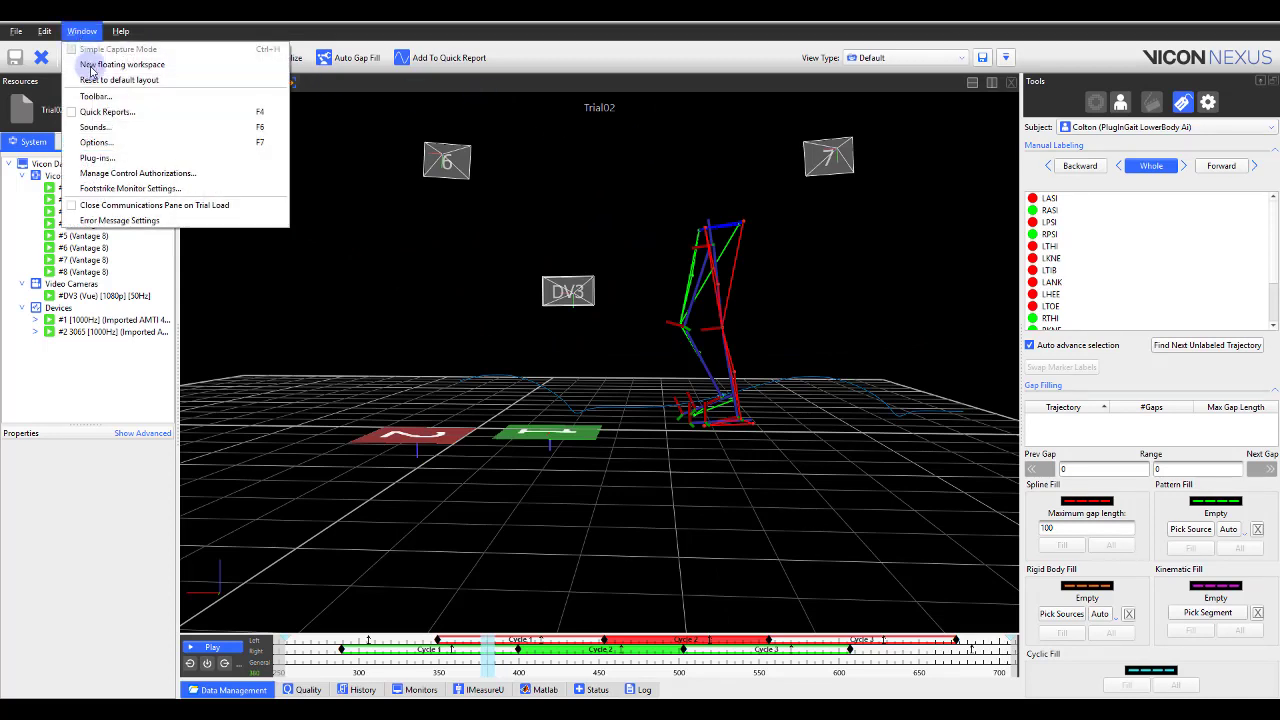
{"action": "left_click", "coordinate": [106, 146]}
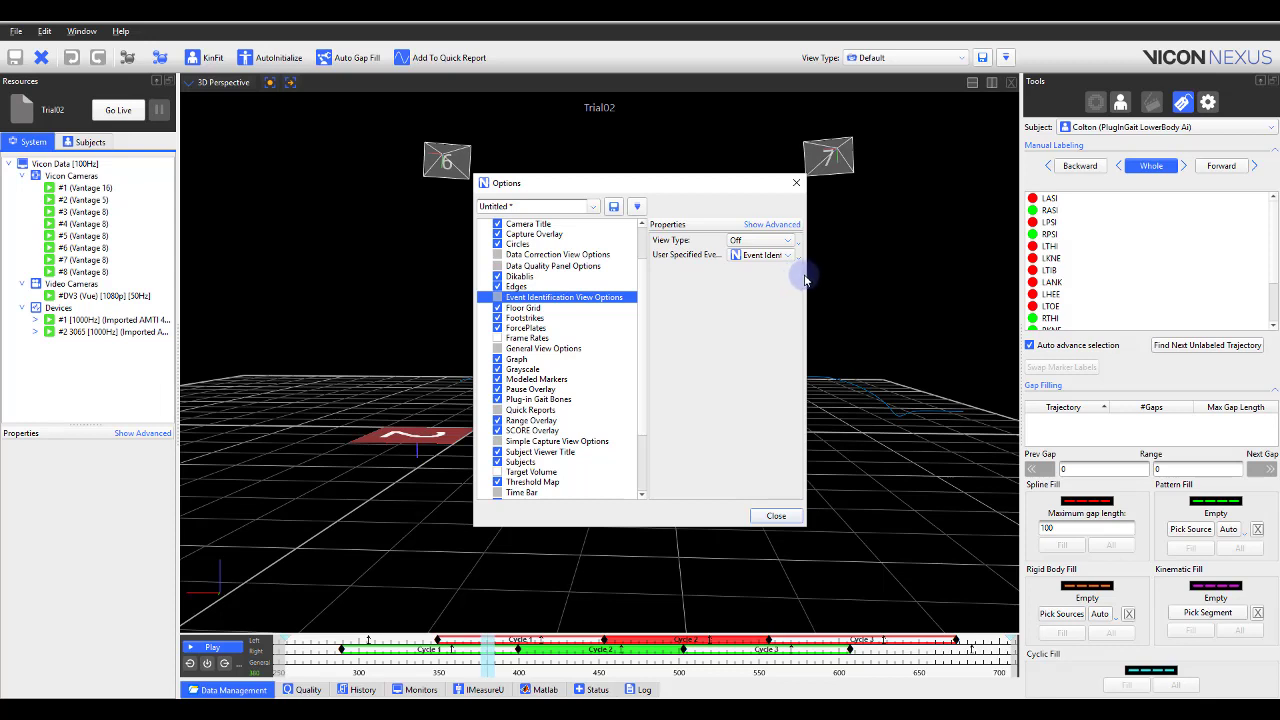
{"action": "left_click_drag", "start_coordinate": [806, 274], "coordinate": [890, 276]}
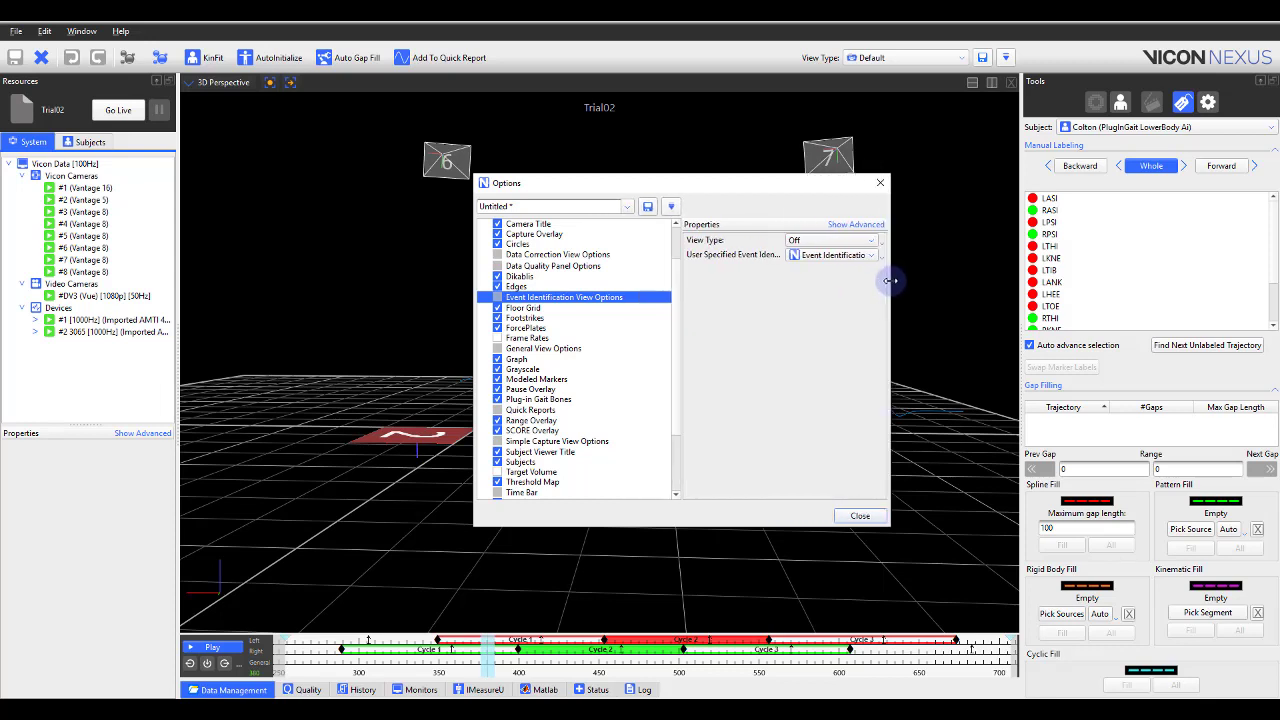
{"action": "left_click", "coordinate": [840, 241]}
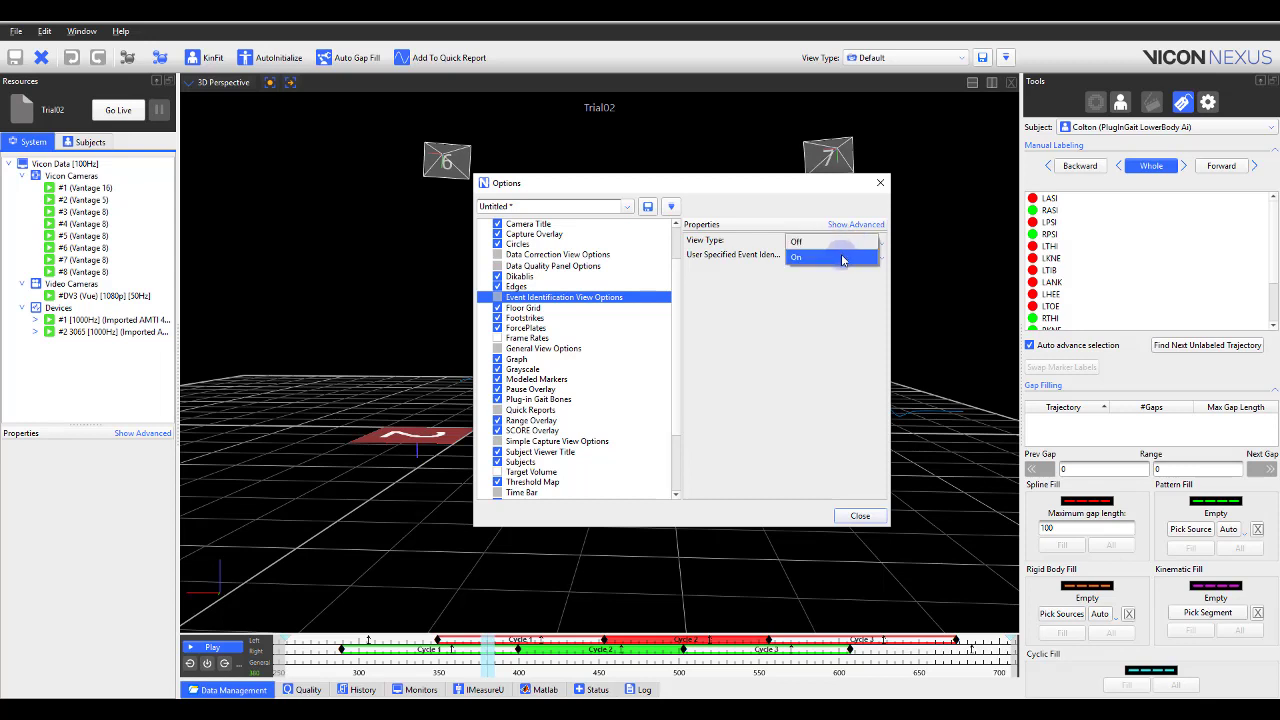
{"action": "left_click", "coordinate": [842, 258]}
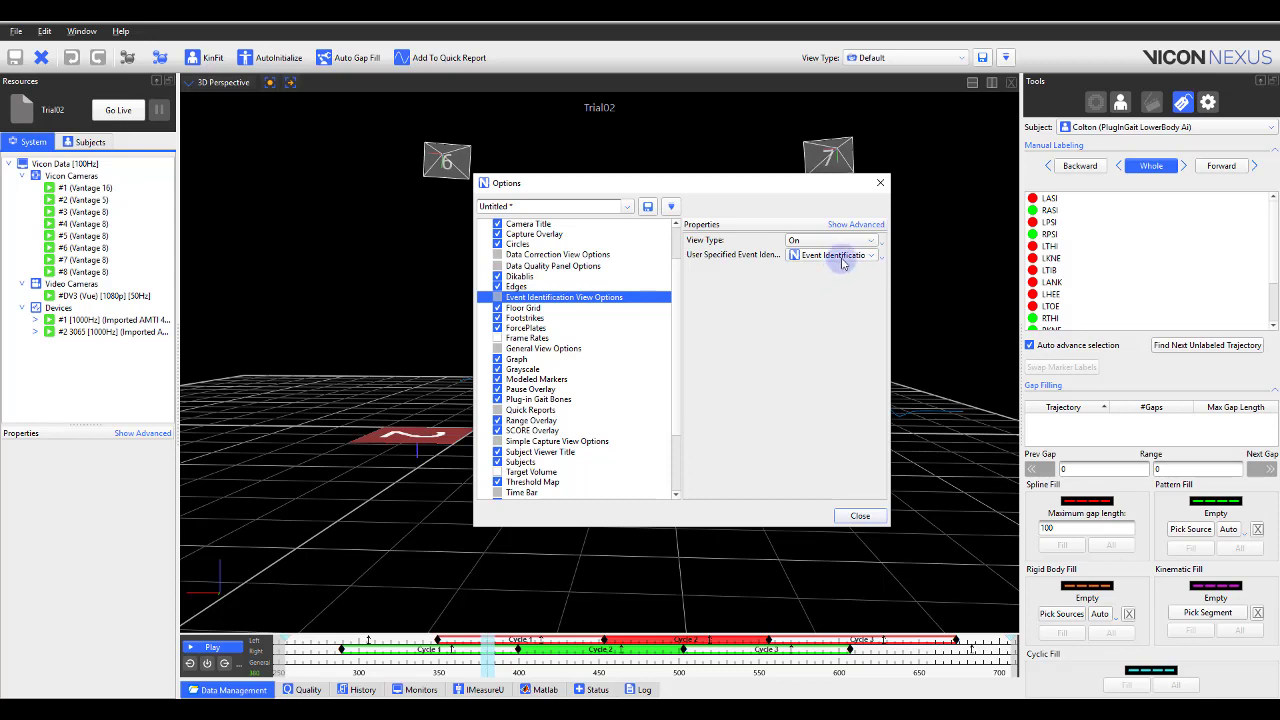
{"action": "left_click", "coordinate": [843, 258]}
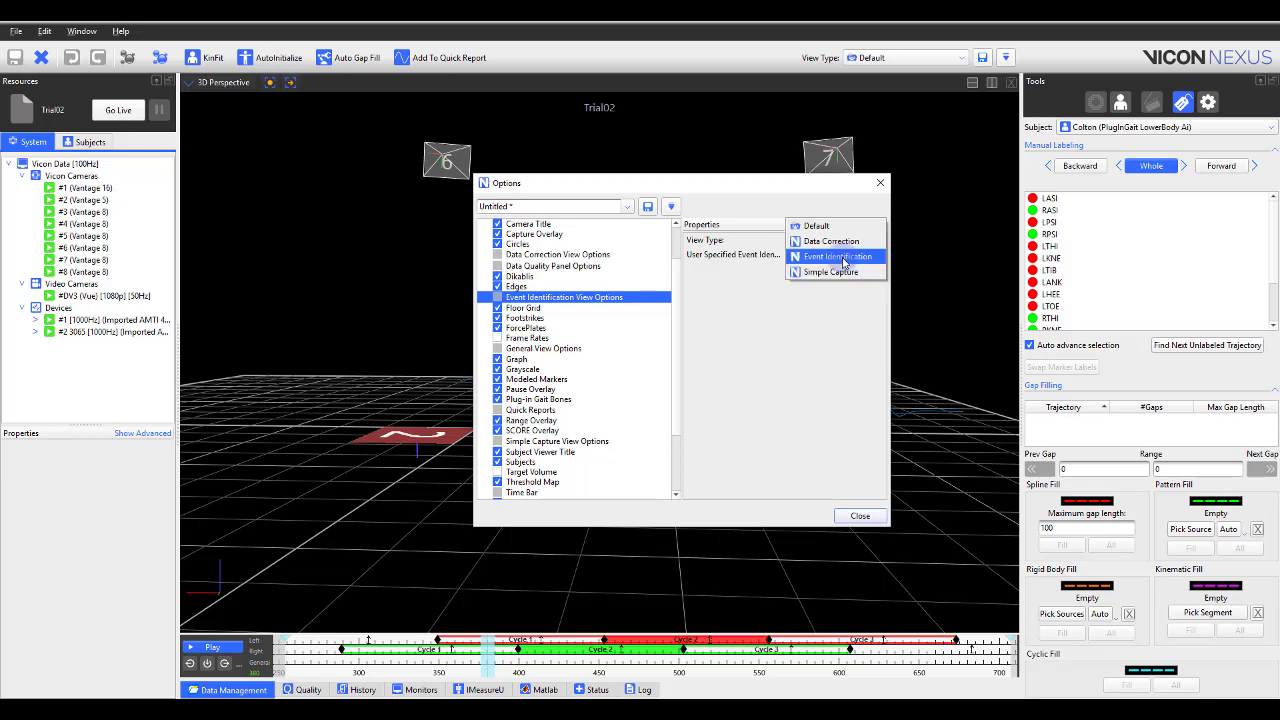
{"action": "left_click", "coordinate": [843, 258]}
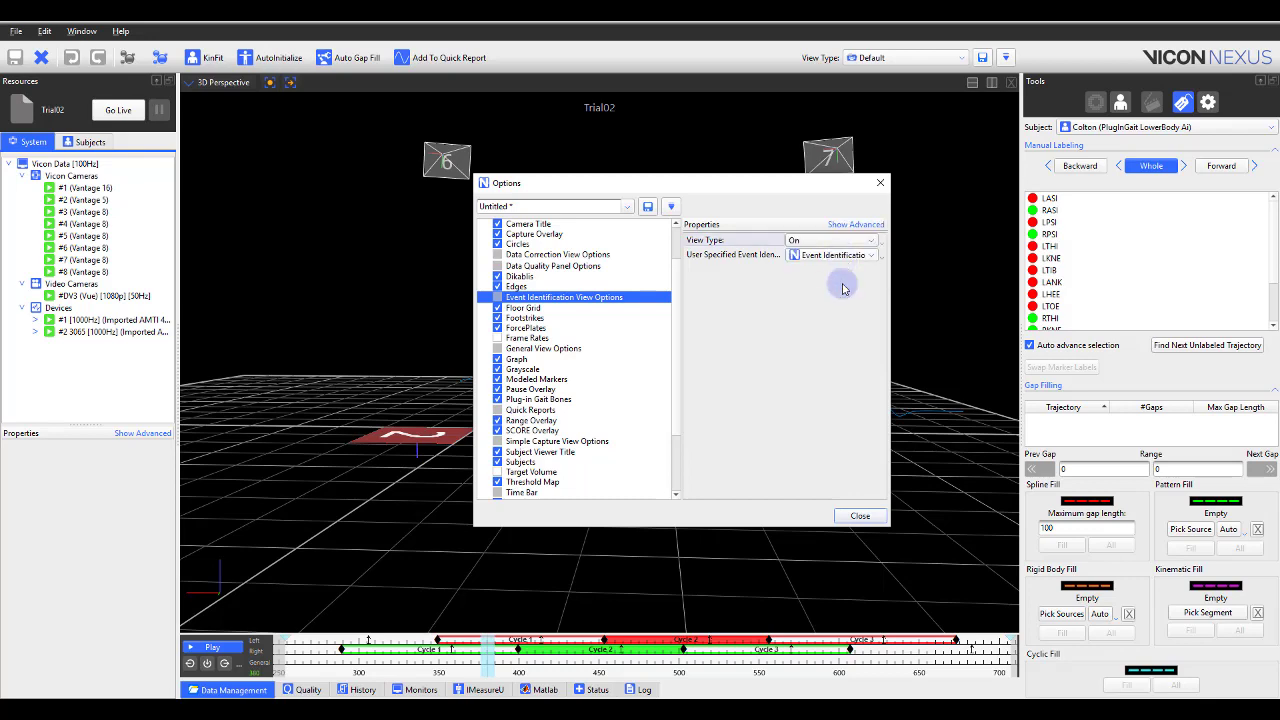
{"action": "left_click", "coordinate": [858, 516]}
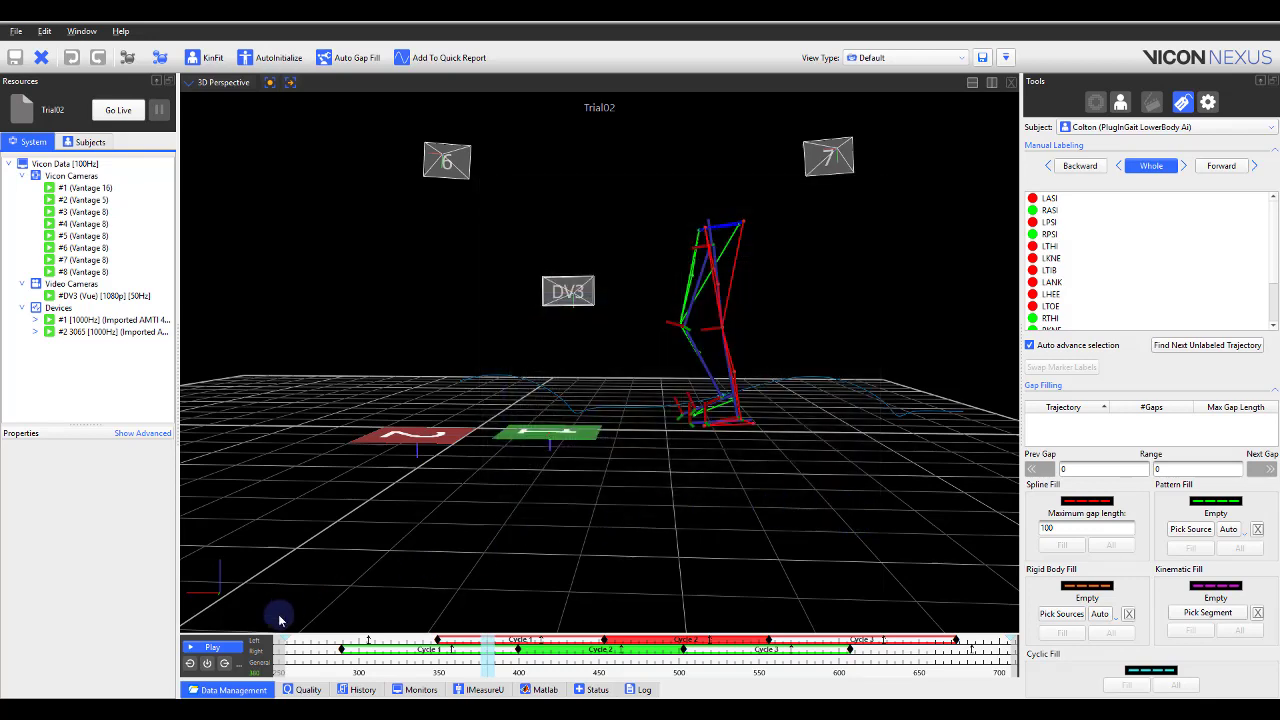
Choose Event Identification from the View Type list.
{"action": "left_click", "coordinate": [207, 663]}
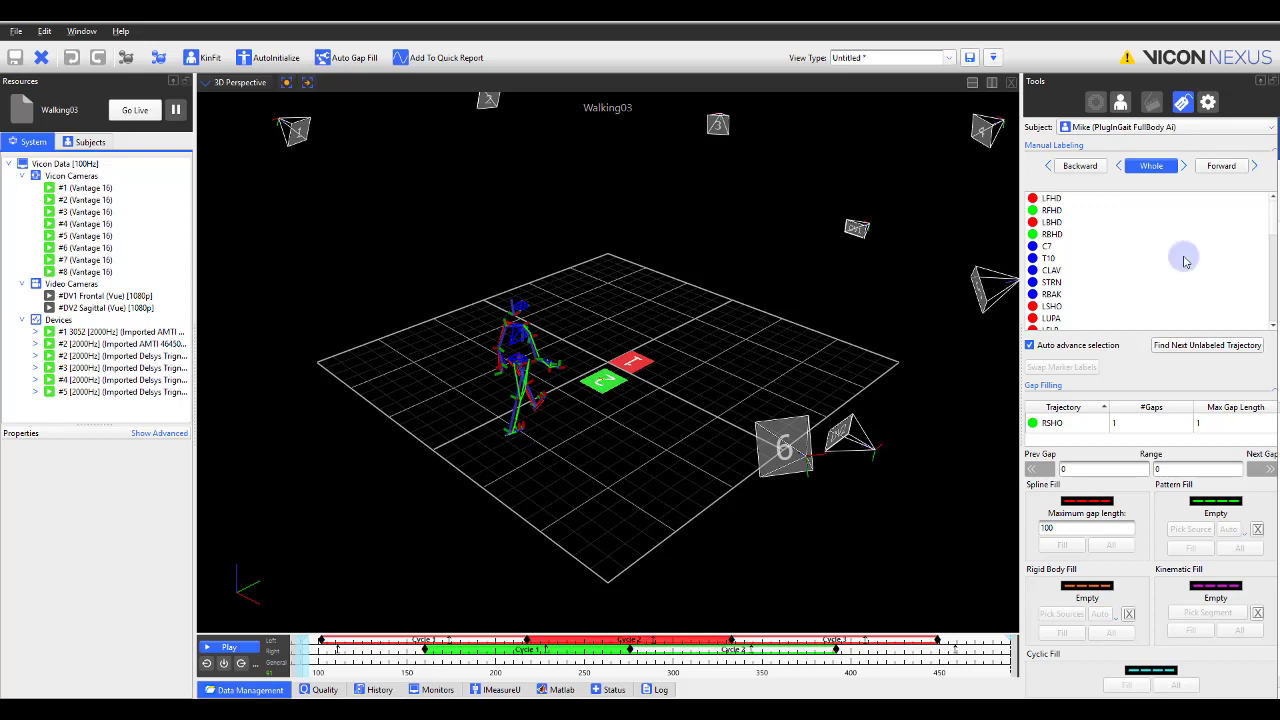
Bring up the Error Message Settings from the Window menu.
{"action": "left_click", "coordinate": [76, 34]}
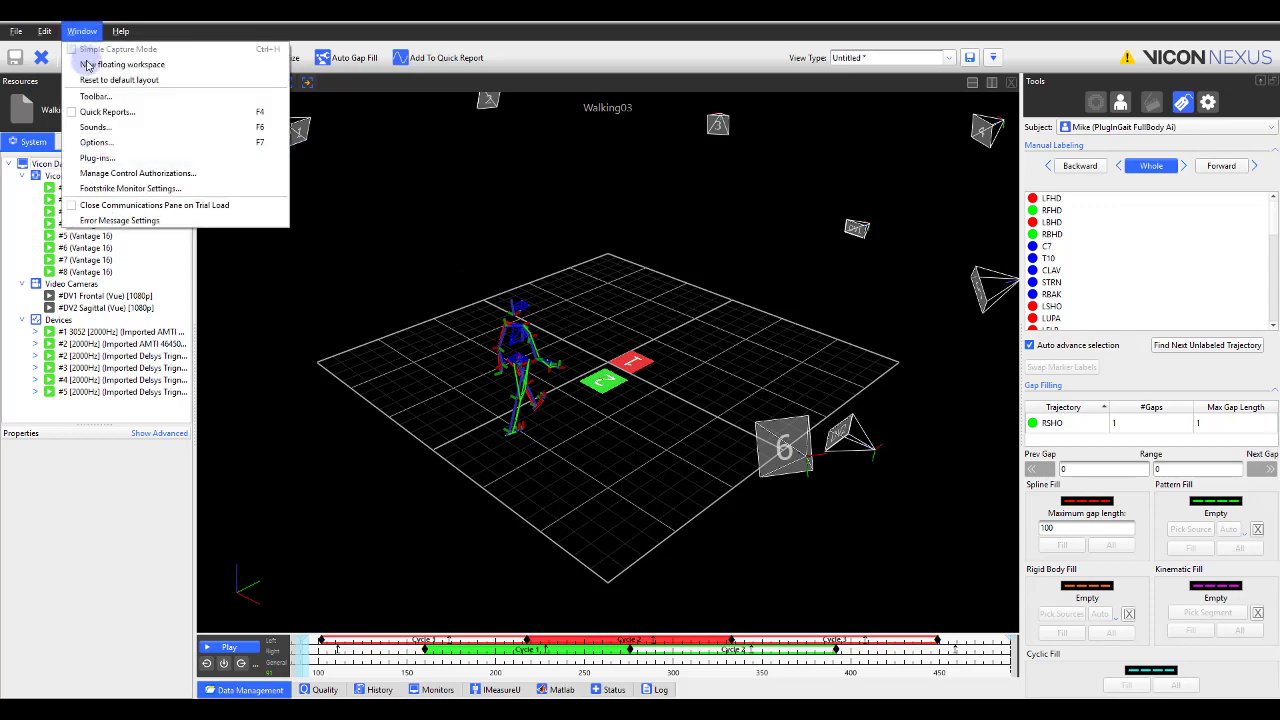
{"action": "left_click", "coordinate": [140, 220]}
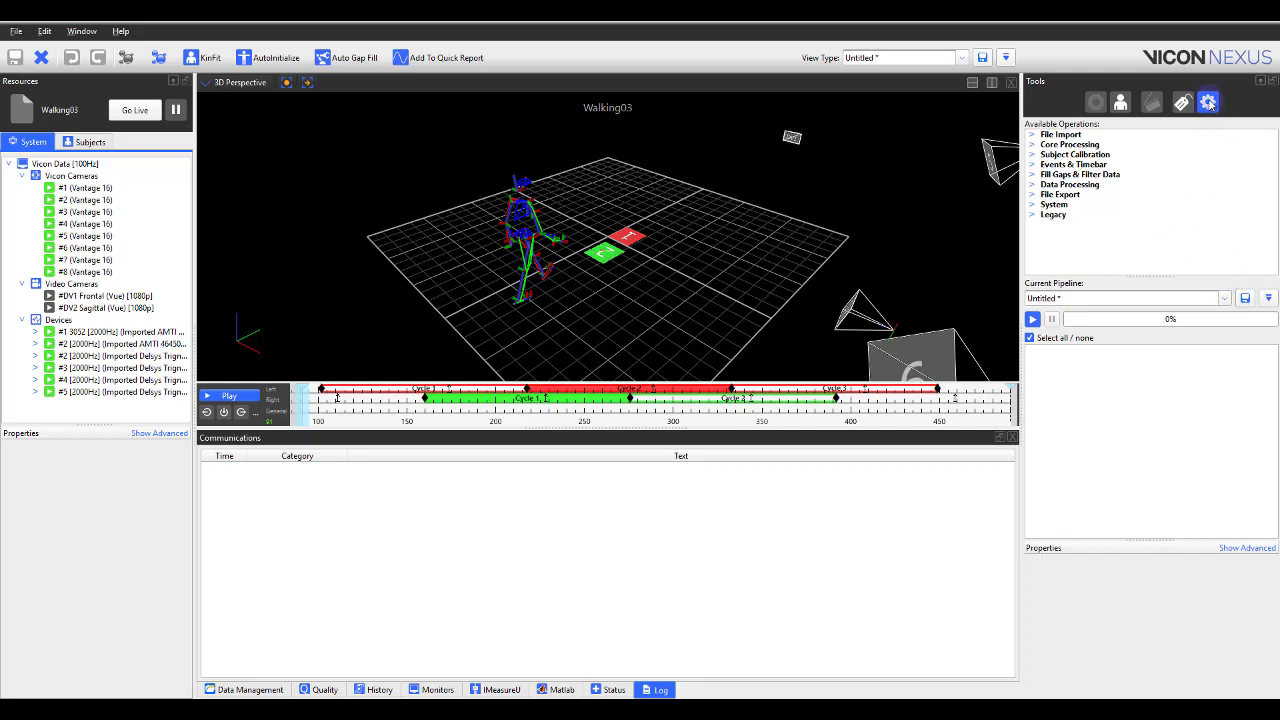
Add Residual Analysis - Butterworth to the pipeline, run it, and view the Processing History.
{"action": "left_click", "coordinate": [1033, 178]}
{"action": "scroll", "coordinate": [1086, 210], "scroll_direction": "down", "scroll_amount": 2}
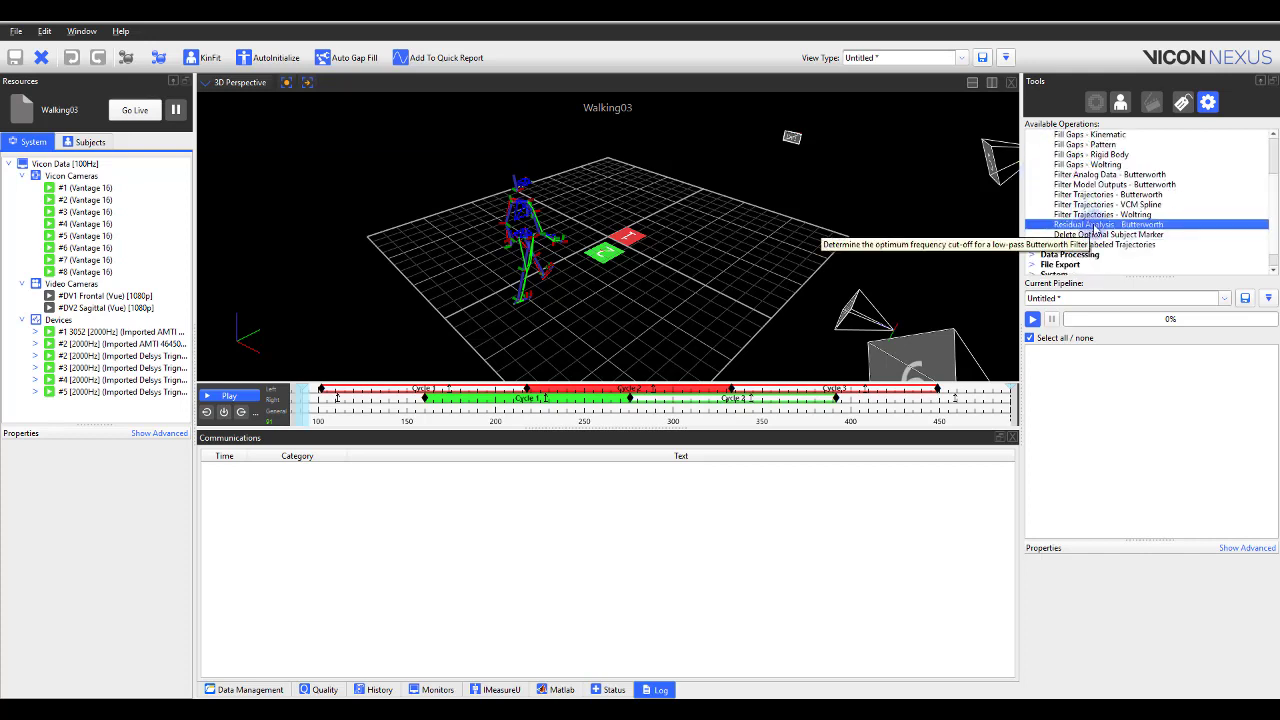
{"action": "double_click", "coordinate": [1093, 226]}
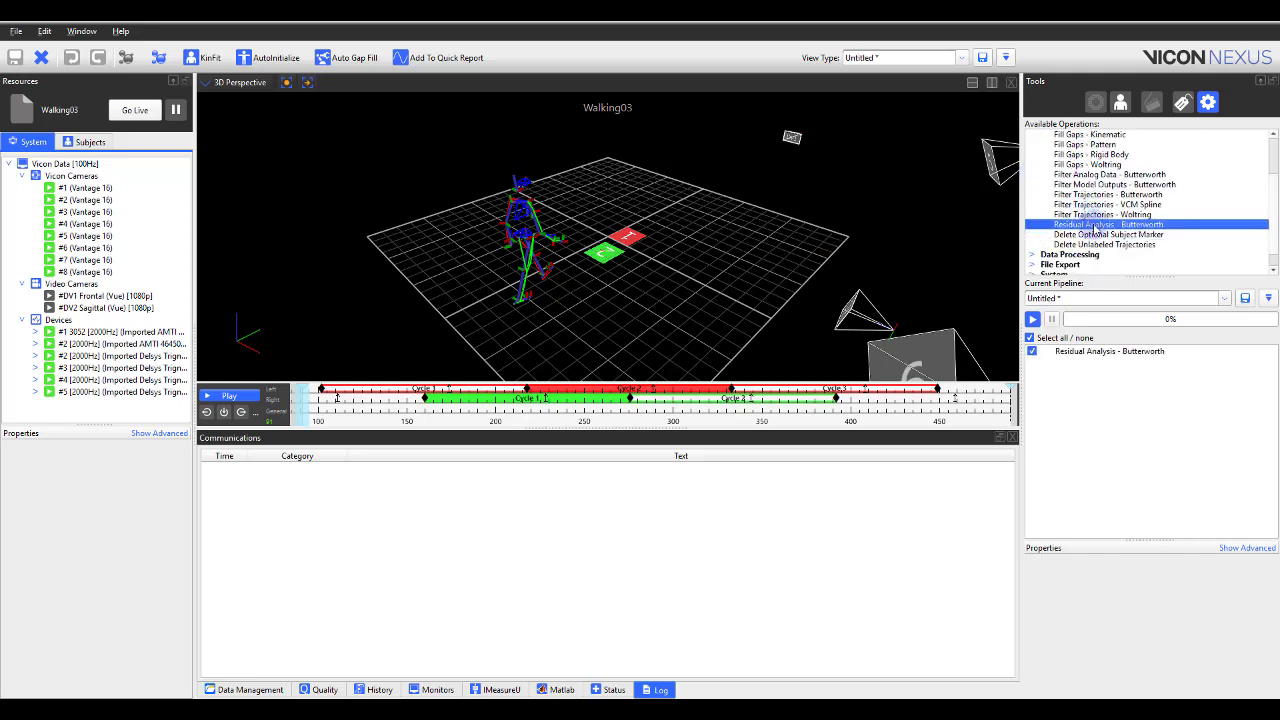
{"action": "left_click", "coordinate": [1033, 320]}
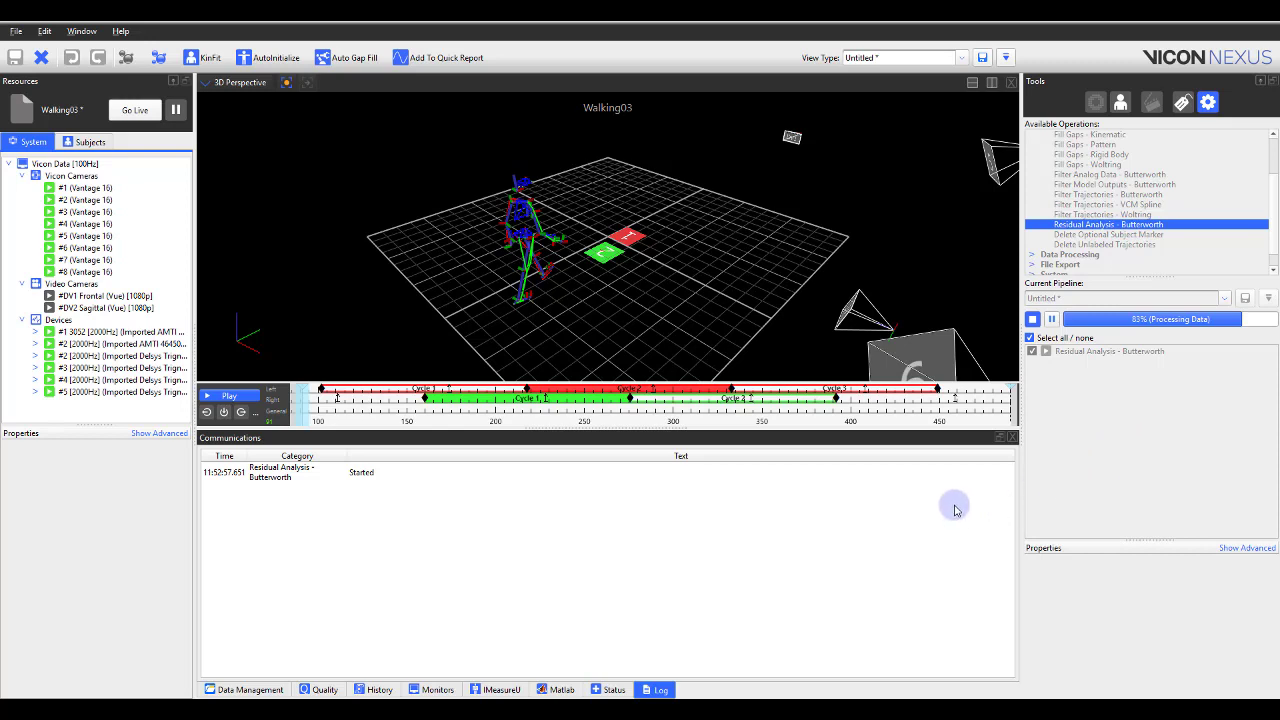
{"action": "left_click", "coordinate": [378, 690]}
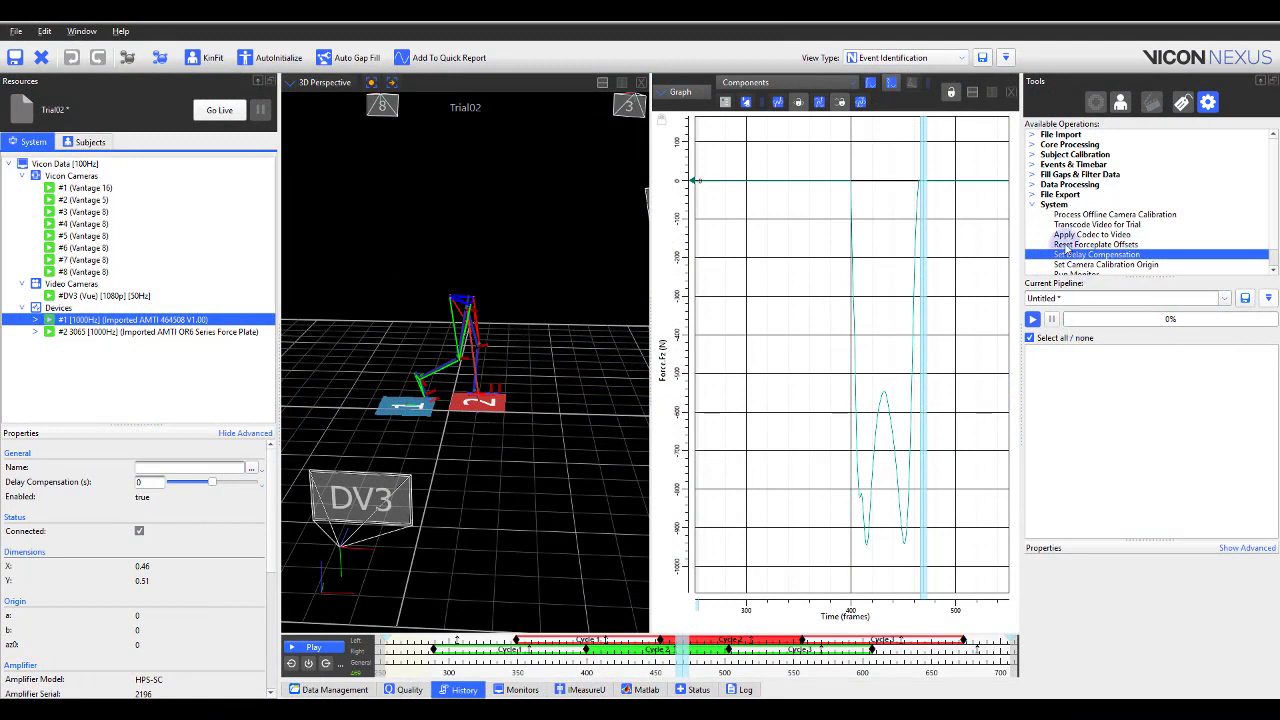
Add Set Delay Compensation with Devices set to Selected and -0.12 delay, then run the pipeline.
{"action": "left_click", "coordinate": [1056, 205]}
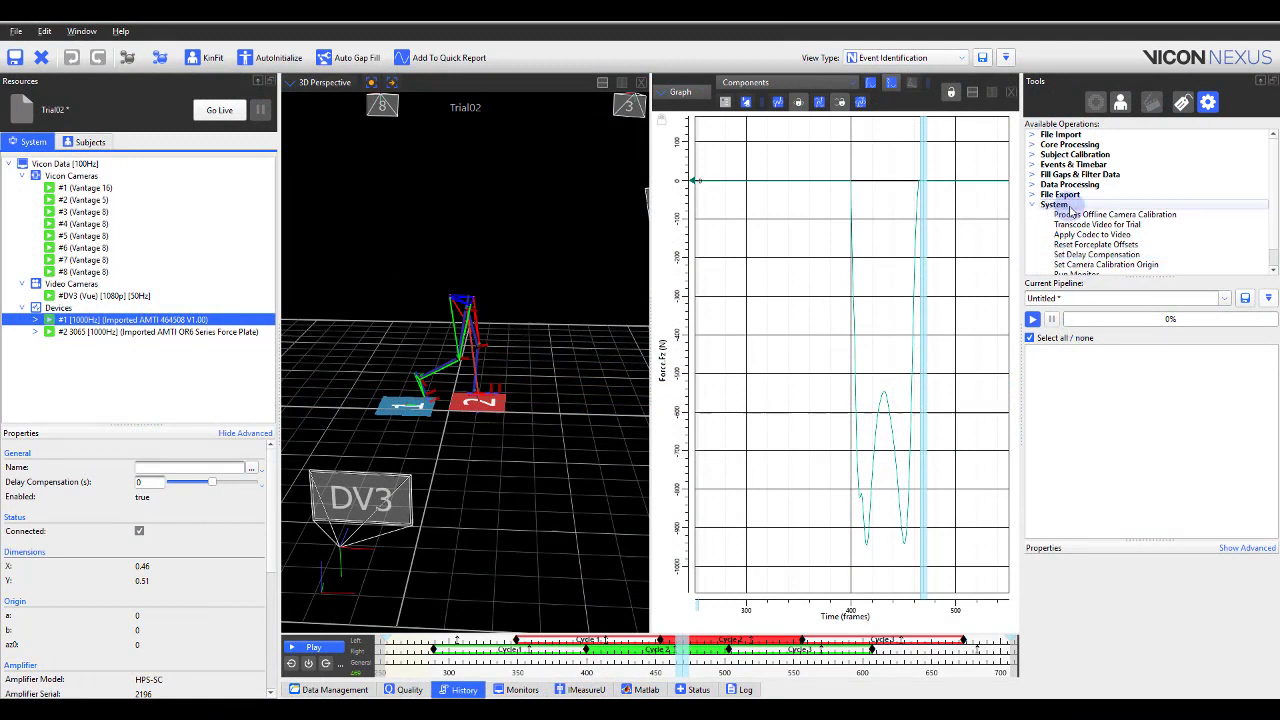
{"action": "left_click", "coordinate": [1136, 256]}
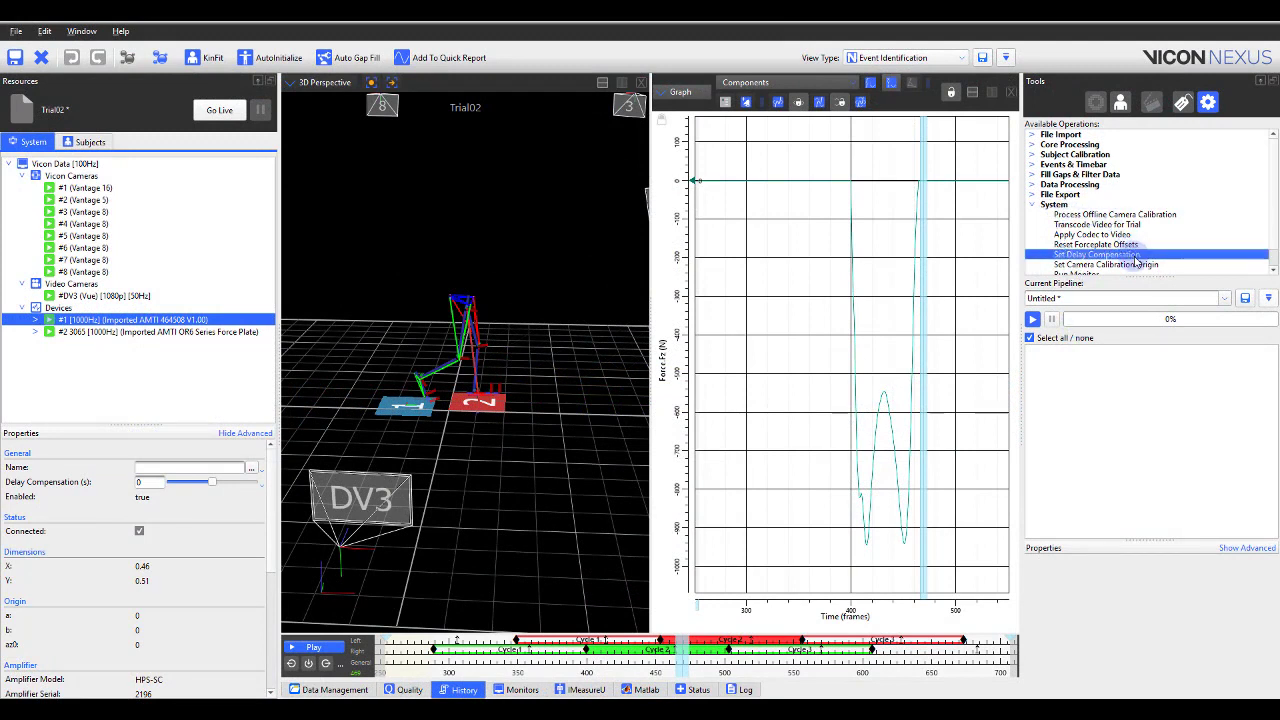
{"action": "double_click", "coordinate": [1137, 257]}
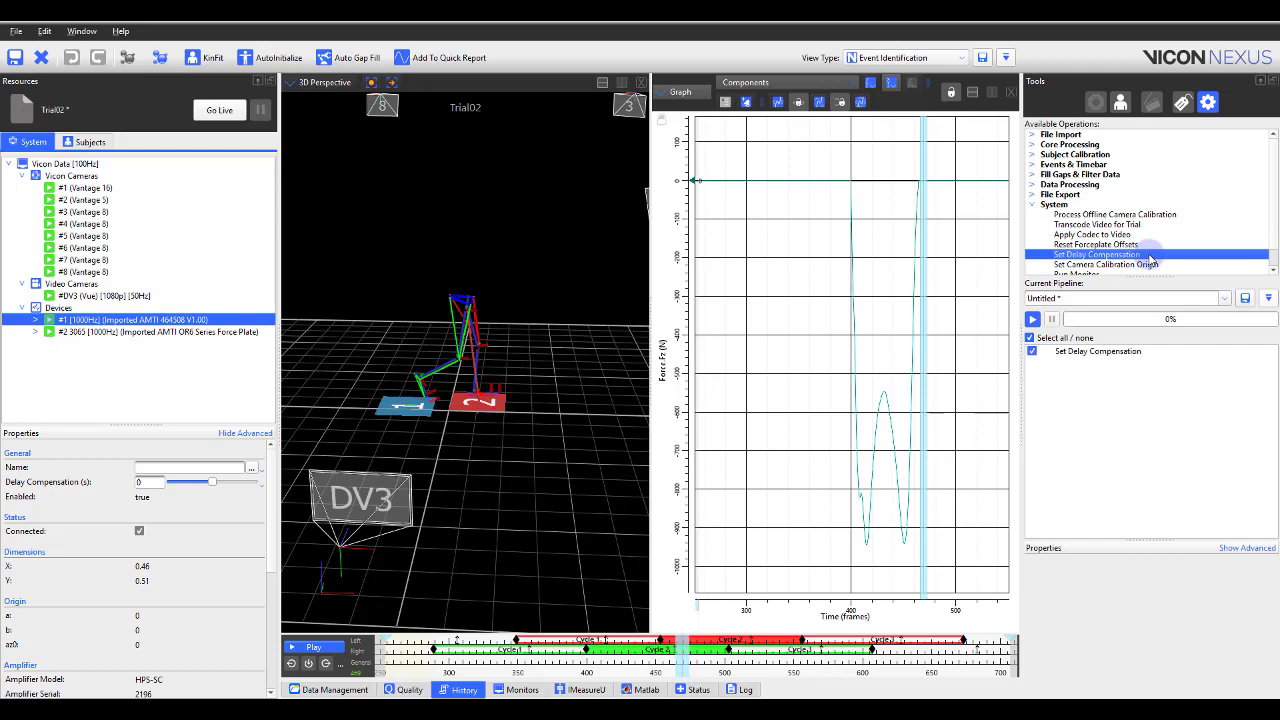
{"action": "left_click", "coordinate": [1125, 352]}
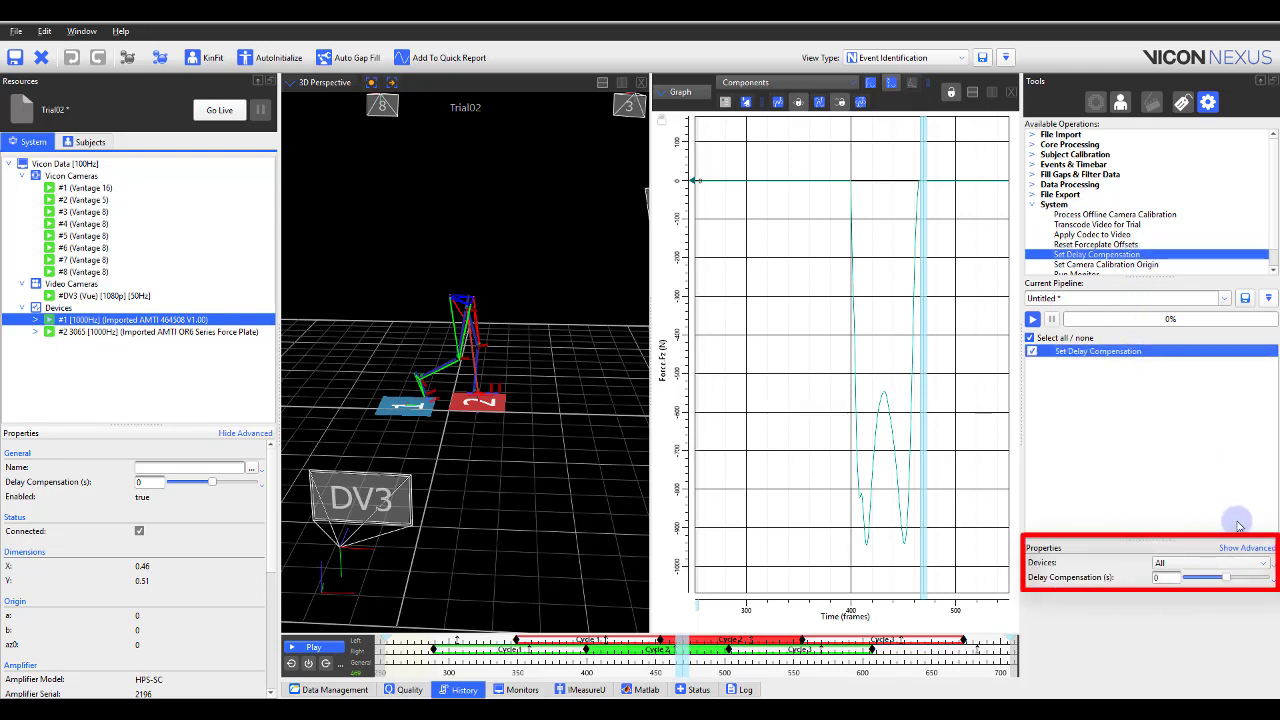
{"action": "left_click", "coordinate": [1255, 564]}
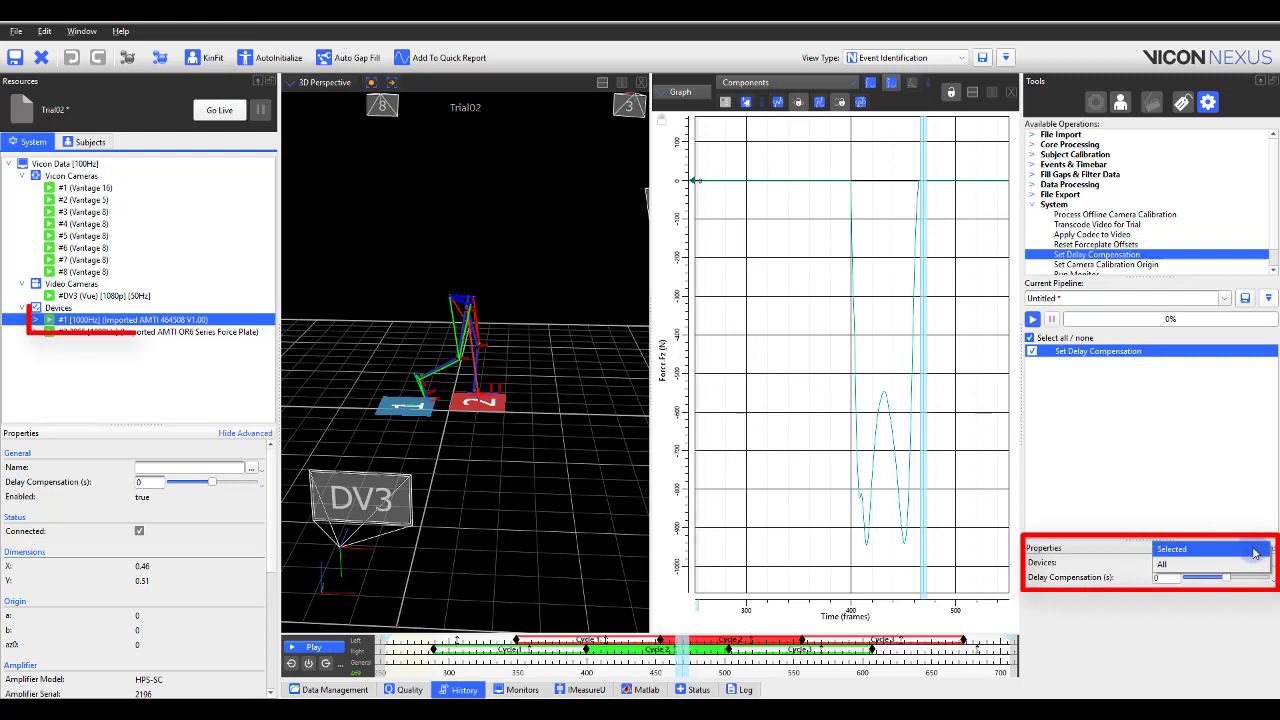
{"action": "left_click", "coordinate": [1248, 550]}
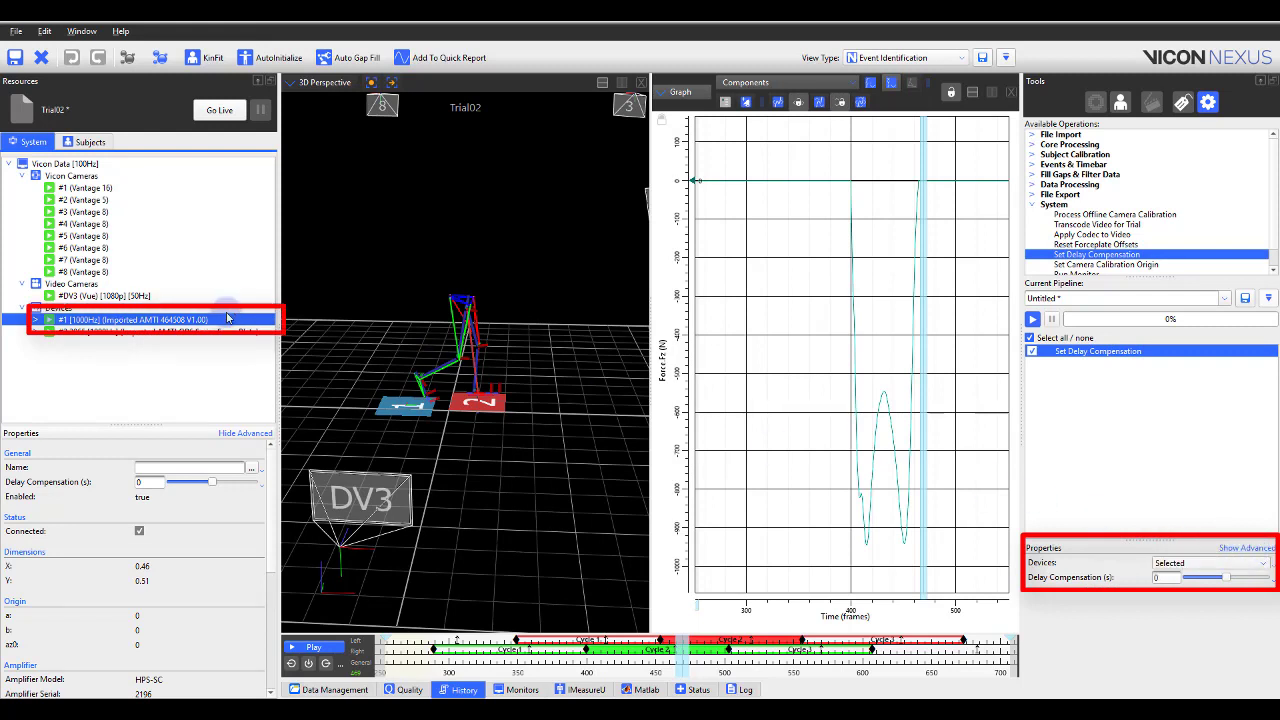
{"action": "left_click", "coordinate": [1168, 577]}
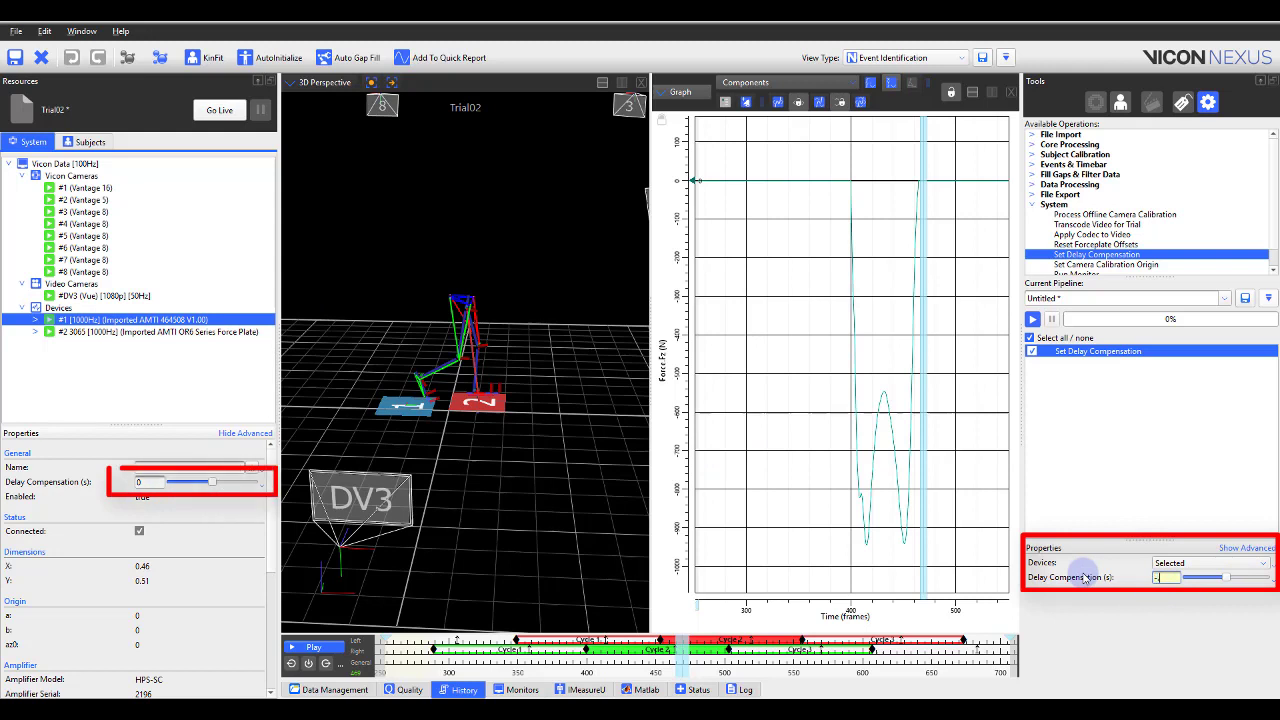
{"action": "type", "text": "-.12"}
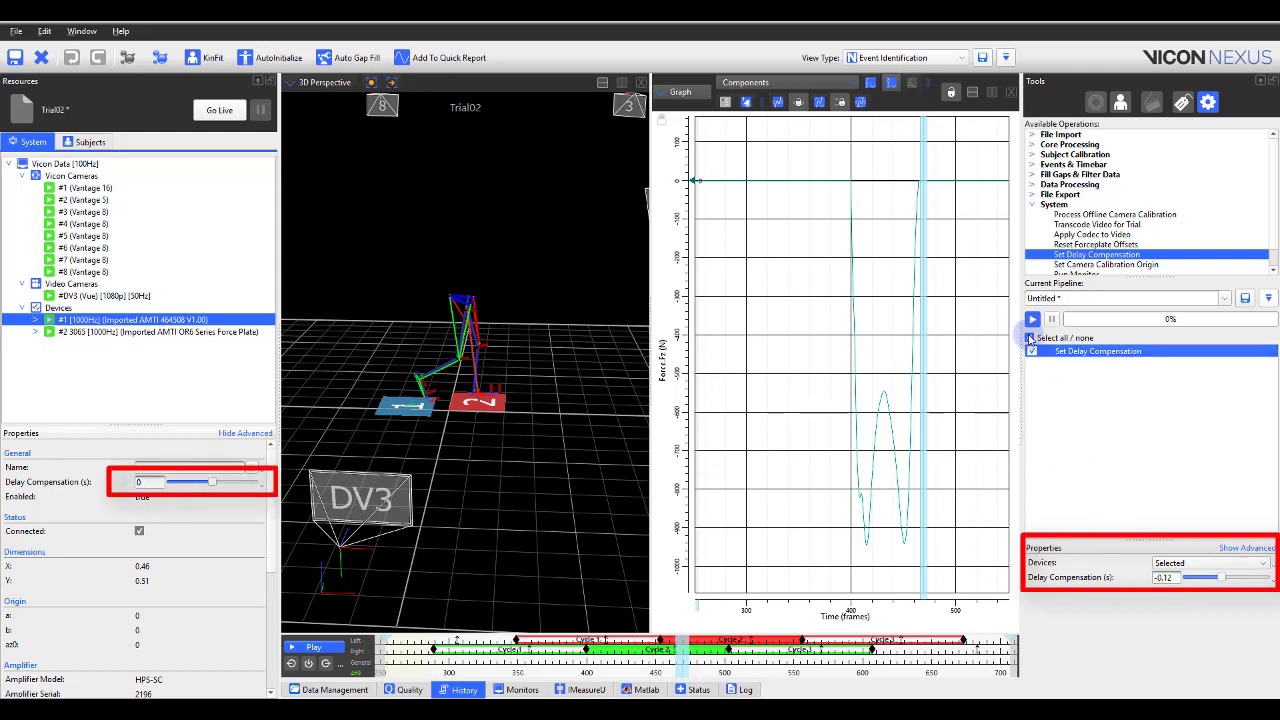
{"action": "left_click", "coordinate": [1032, 319]}
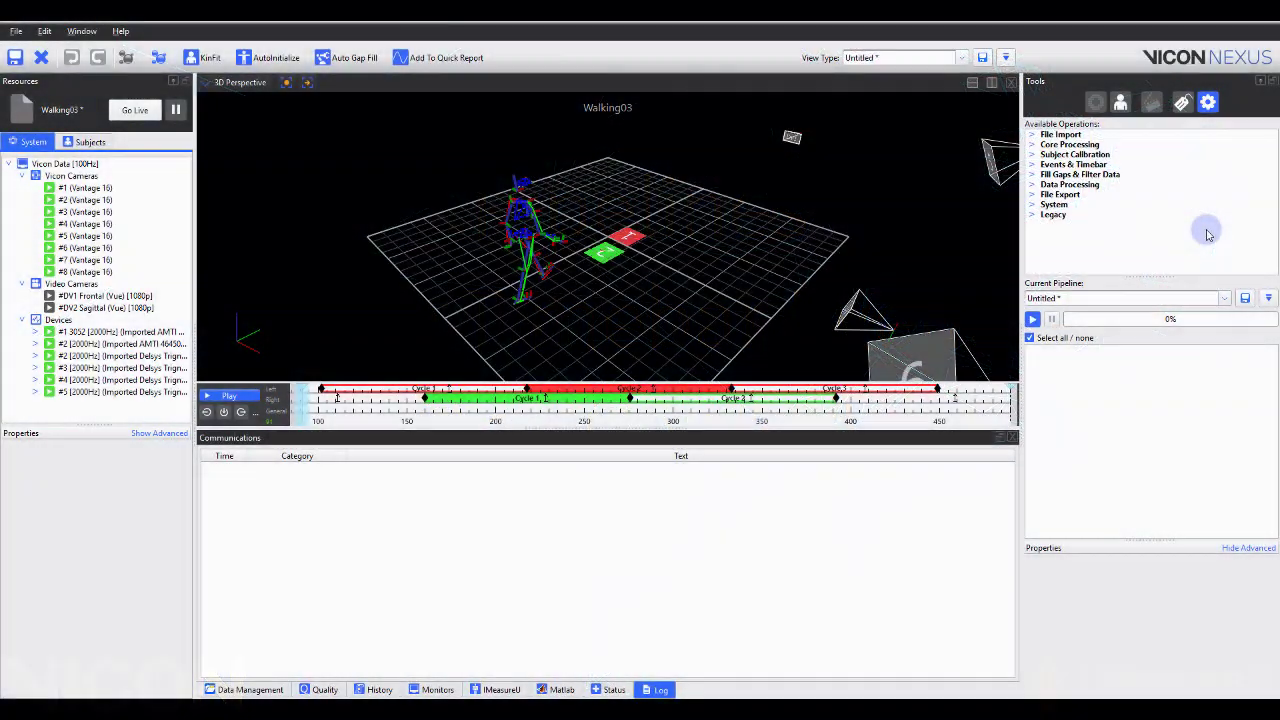
Add a Delete Timebar Events step with Context set to Right and run the pipeline.
{"action": "left_click", "coordinate": [1034, 165]}
{"action": "double_click", "coordinate": [1079, 205]}
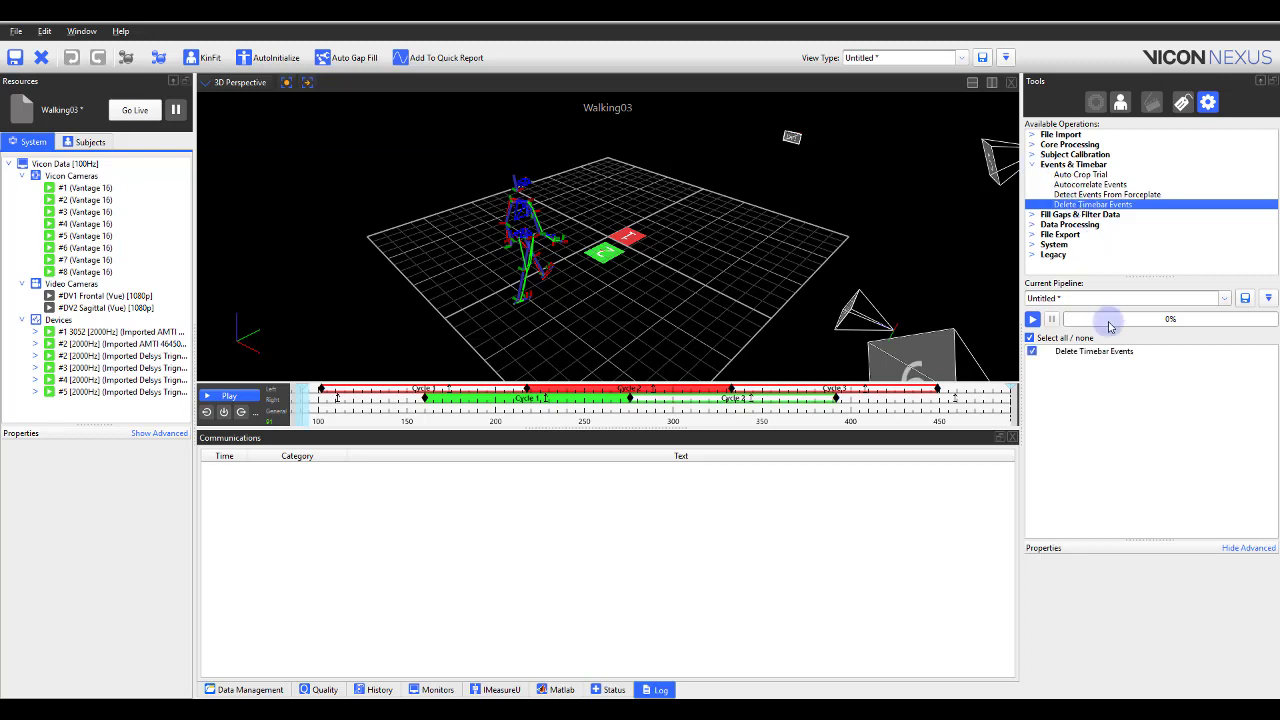
{"action": "left_click", "coordinate": [1110, 352]}
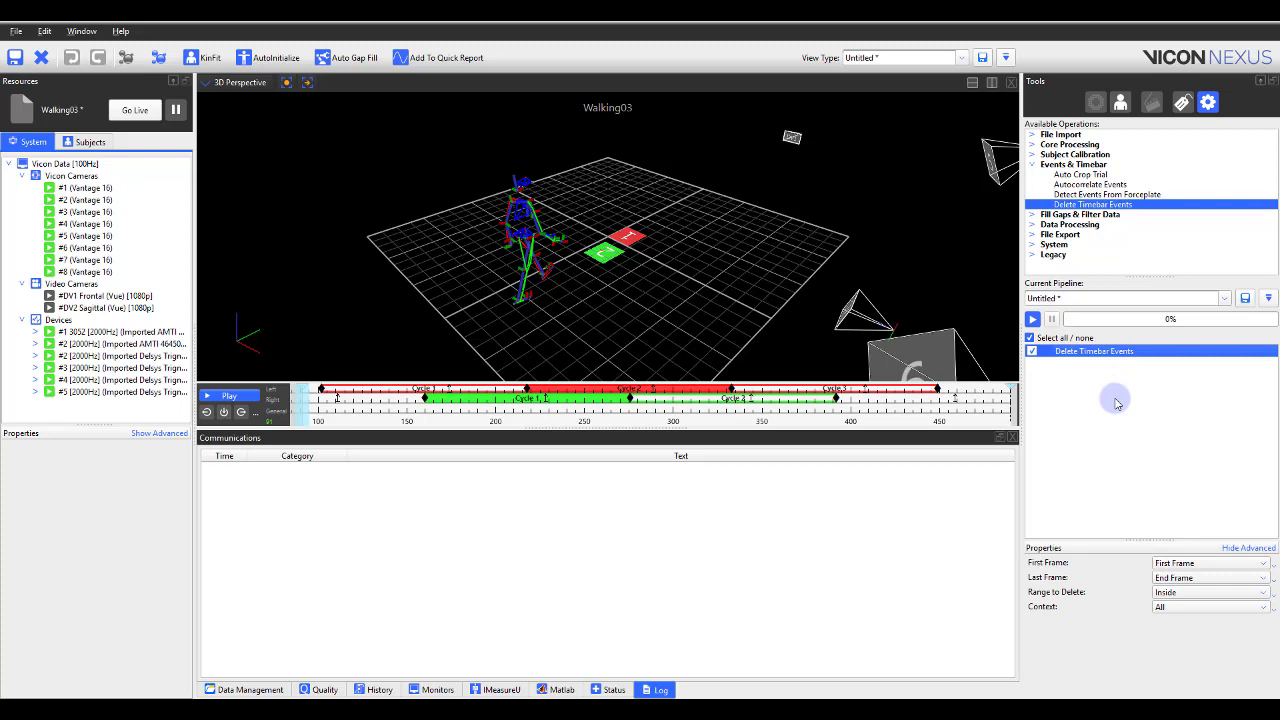
{"action": "left_click", "coordinate": [1203, 607]}
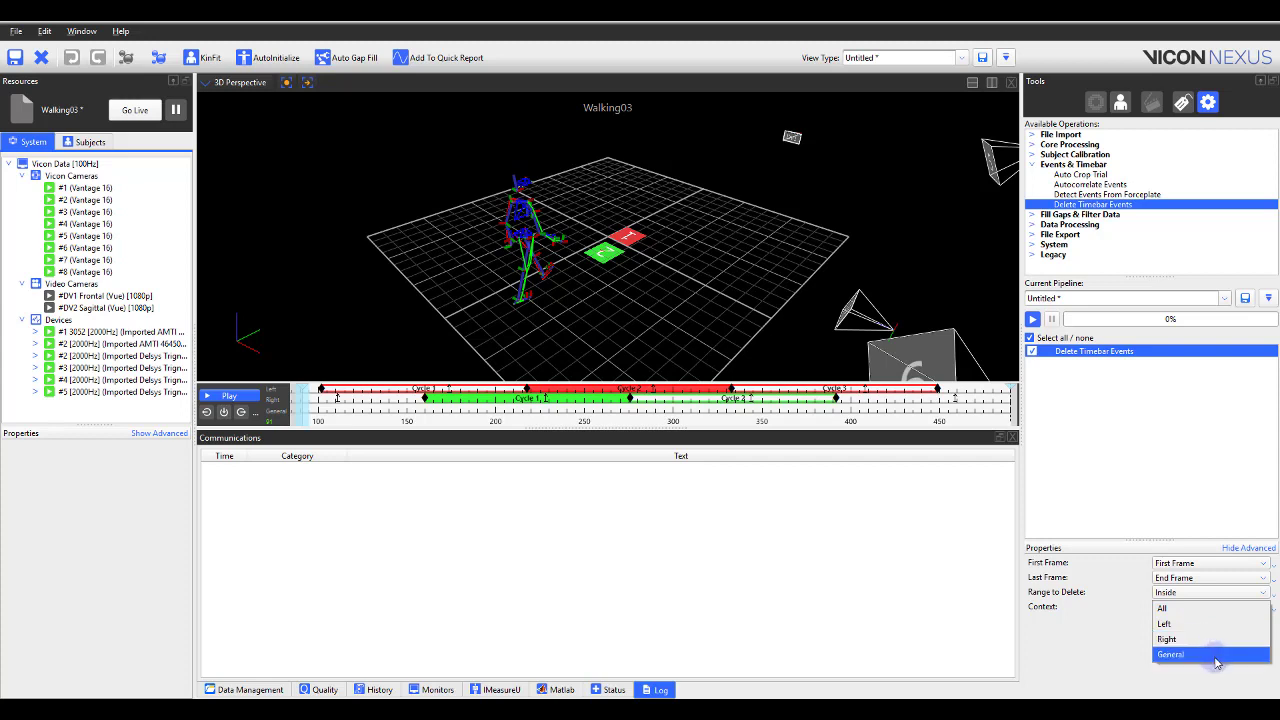
{"action": "left_click", "coordinate": [1192, 638]}
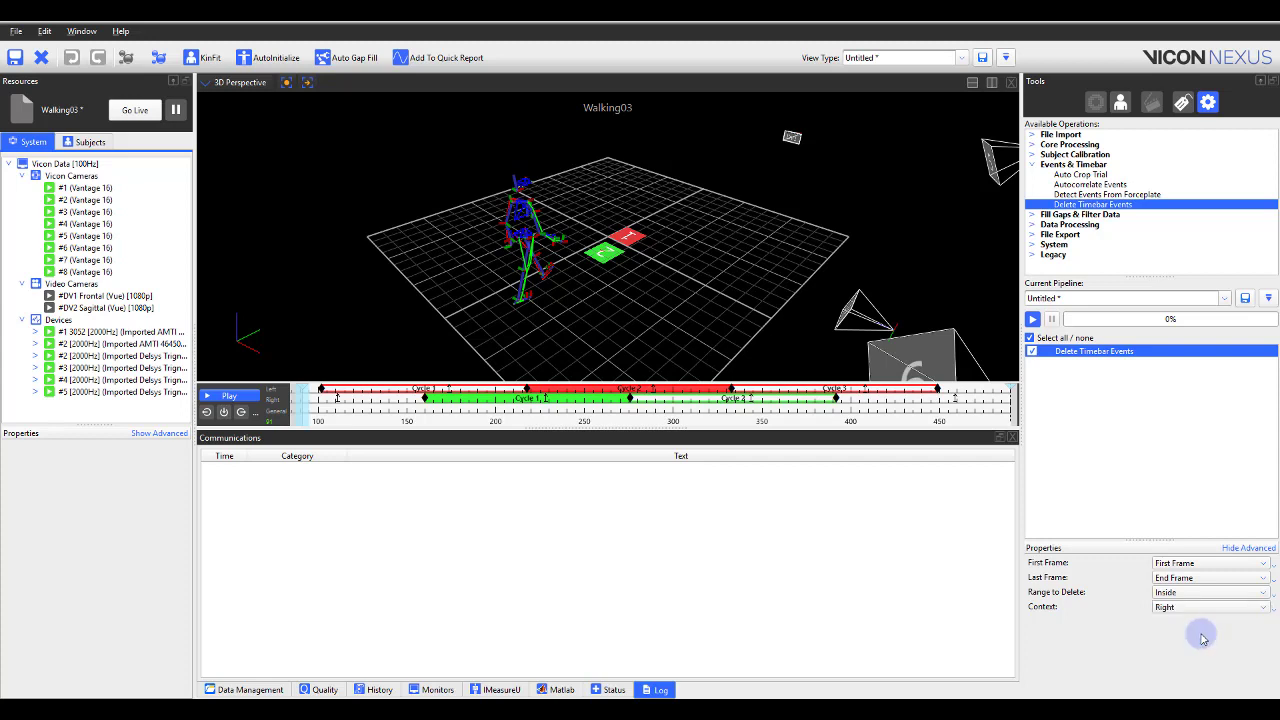
{"action": "left_click", "coordinate": [1034, 320]}
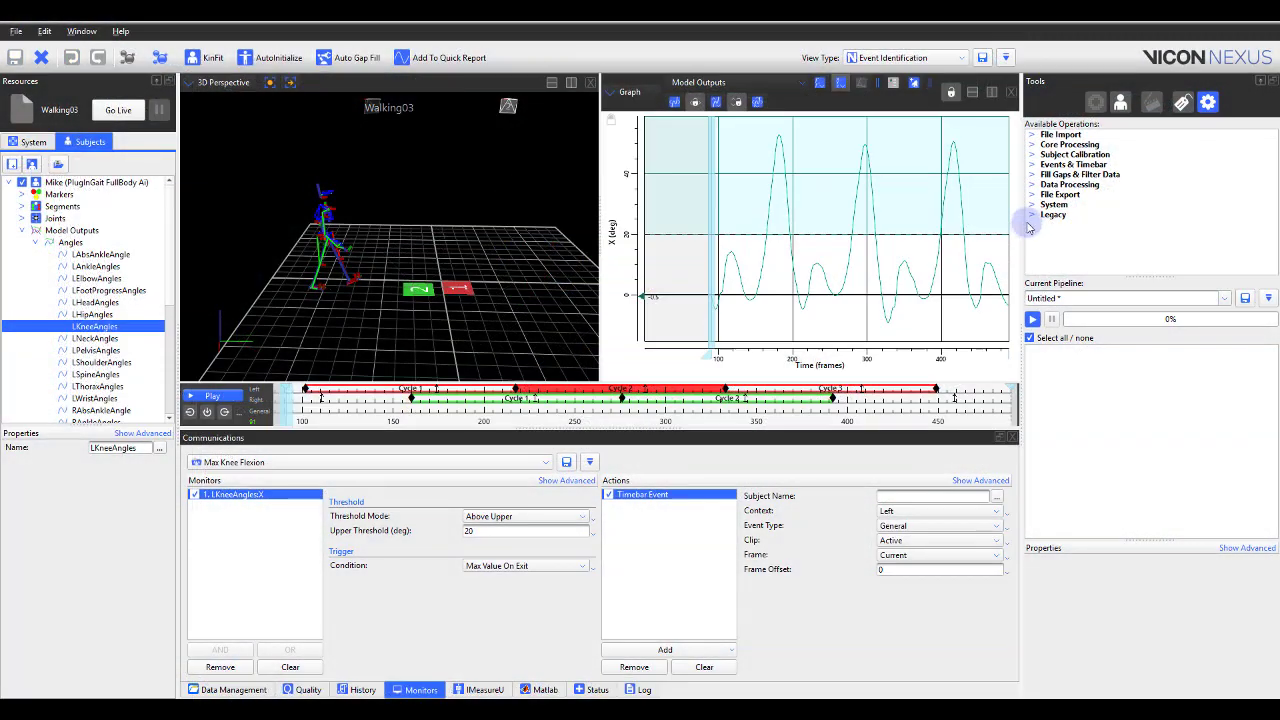
Add a System Run Monitor step using the Max Knee Flexion configuration and run the pipeline.
{"action": "left_click", "coordinate": [1032, 204]}
{"action": "scroll", "coordinate": [1060, 230], "scroll_direction": "down", "scroll_amount": 1}
{"action": "left_click", "coordinate": [1078, 256]}
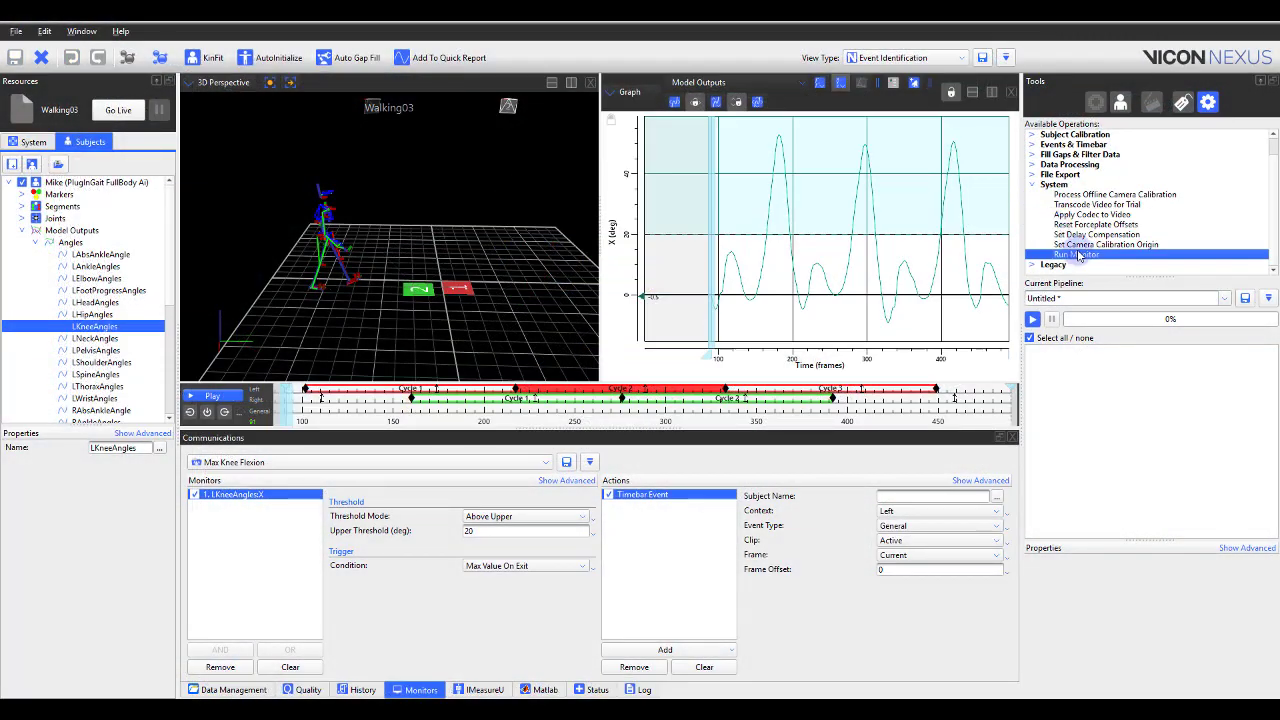
{"action": "double_click", "coordinate": [1078, 256]}
{"action": "left_click", "coordinate": [1088, 356]}
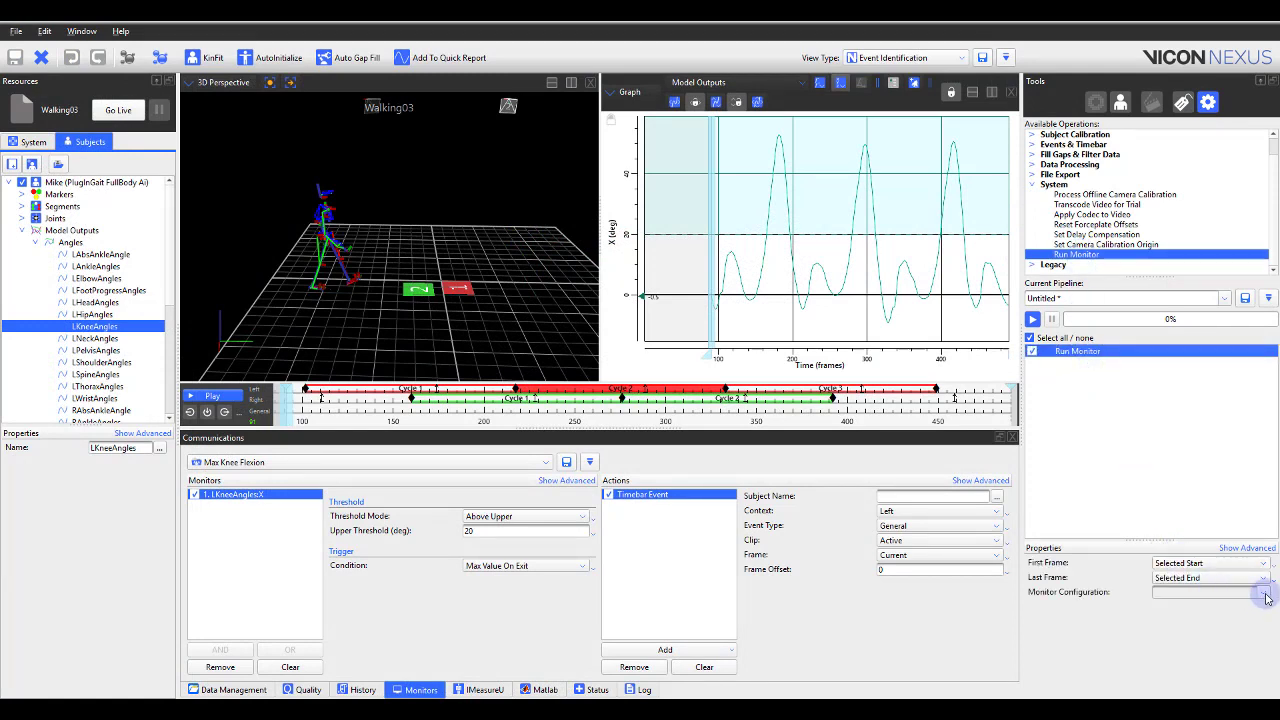
{"action": "left_click", "coordinate": [1266, 593]}
{"action": "left_click", "coordinate": [1247, 608]}
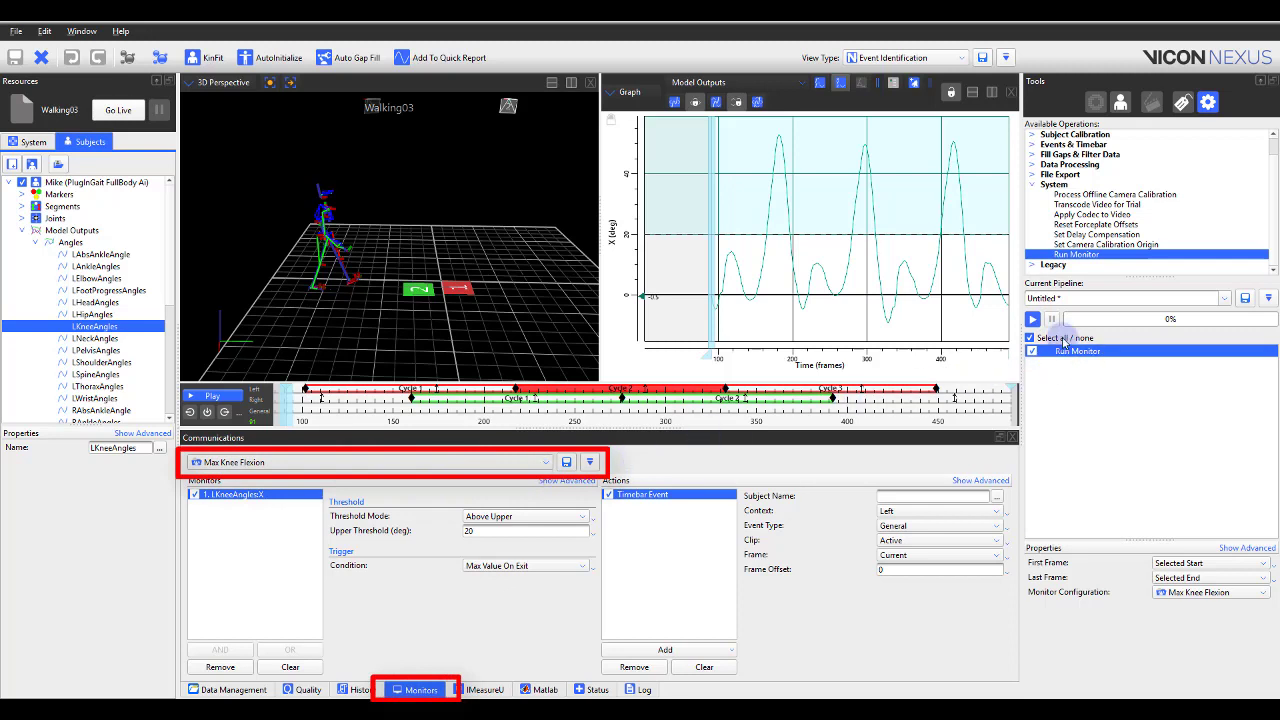
{"action": "left_click", "coordinate": [1040, 320]}
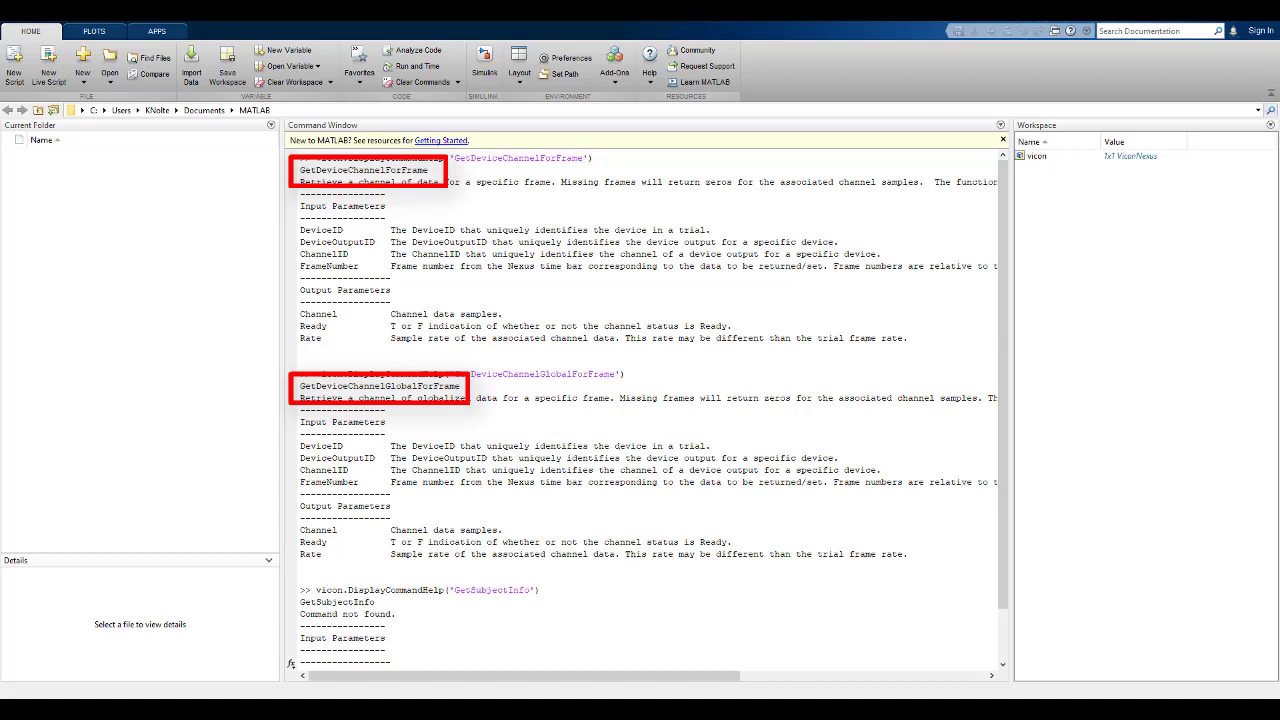
{"action": "scroll", "coordinate": [808, 594], "scroll_direction": "down", "scroll_amount": 2}
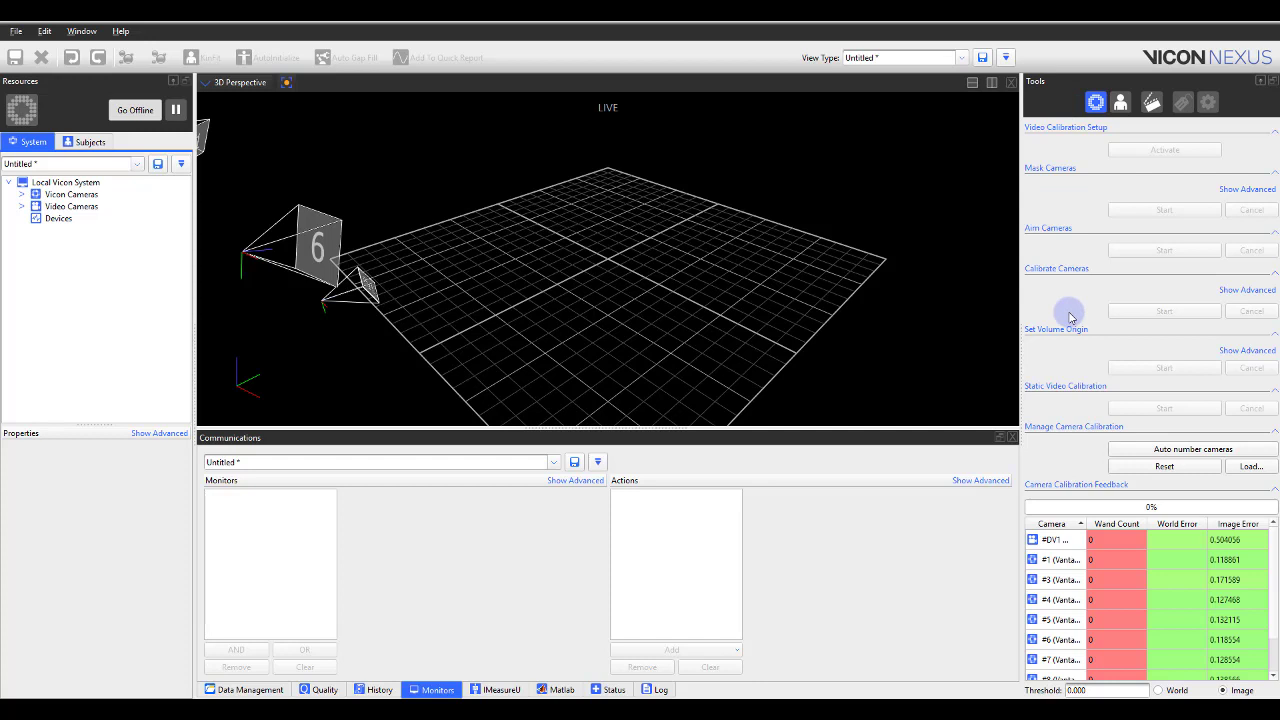
Under Set Volume Origin's advanced options, tick the Auto Scale checkbox.
{"action": "left_click", "coordinate": [1240, 351]}
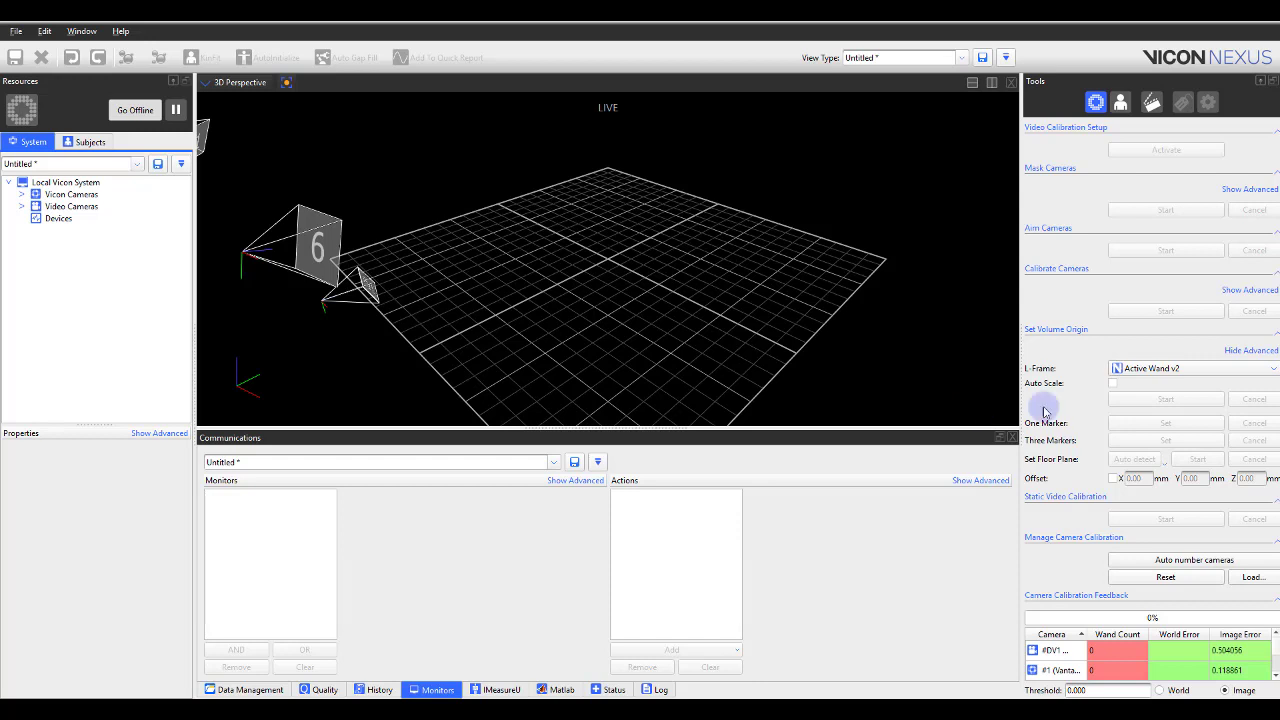
{"action": "left_click", "coordinate": [1114, 384]}
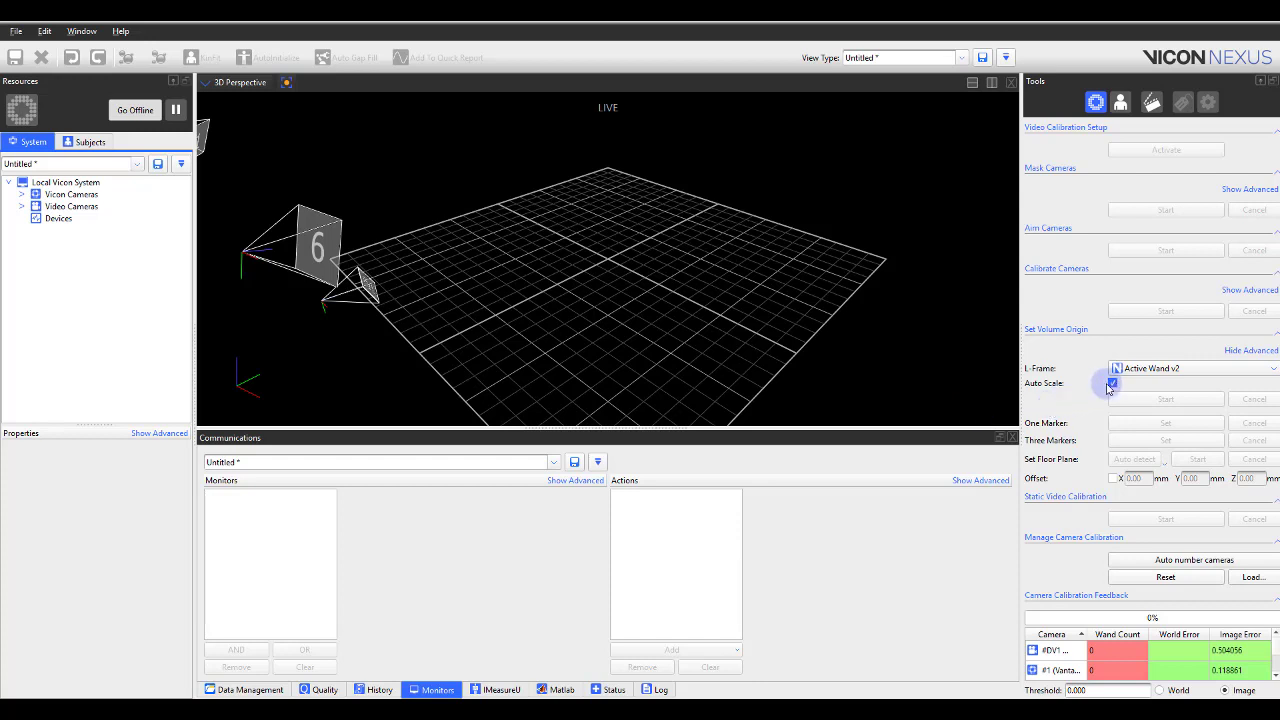